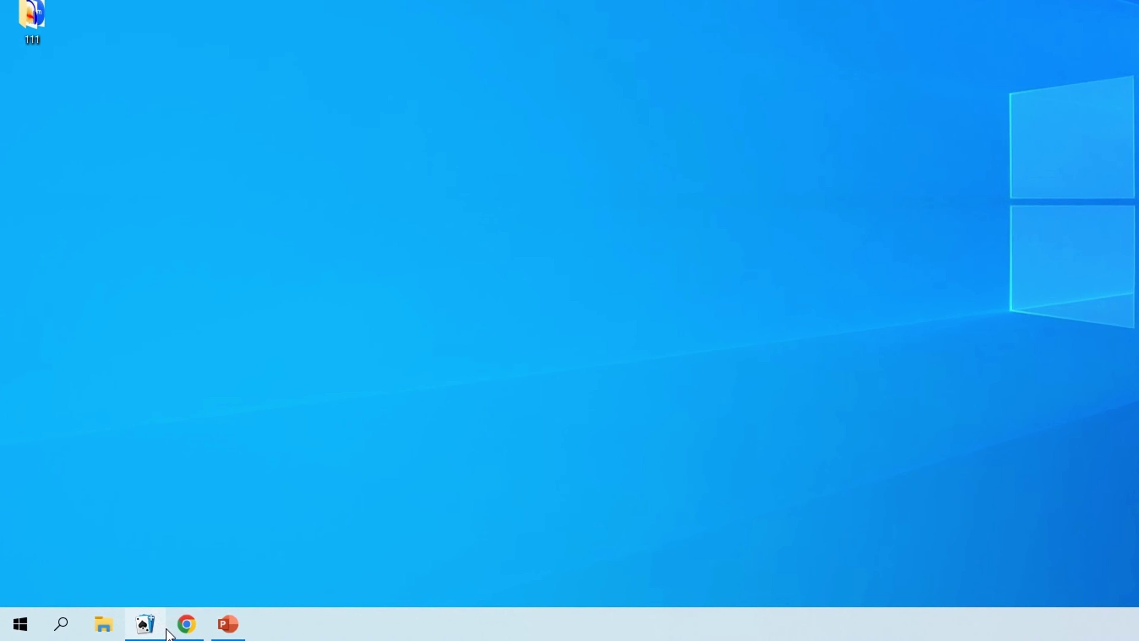
Search 'XB' to launch Xbox Game Bar, then dismiss its overlay.
click(64, 622)
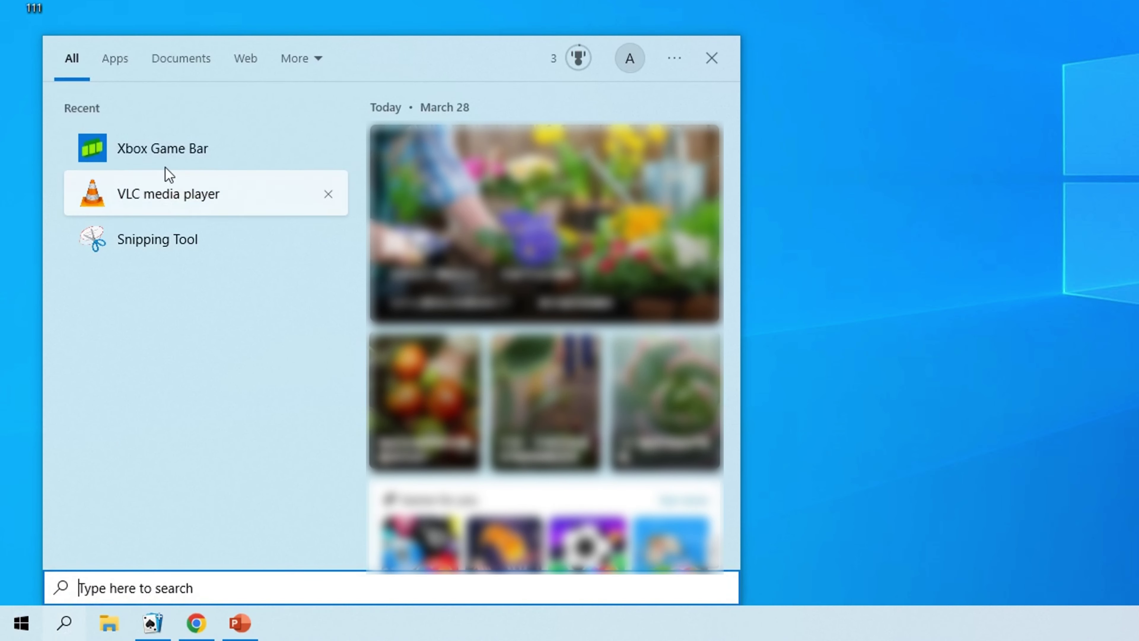
text(XB)
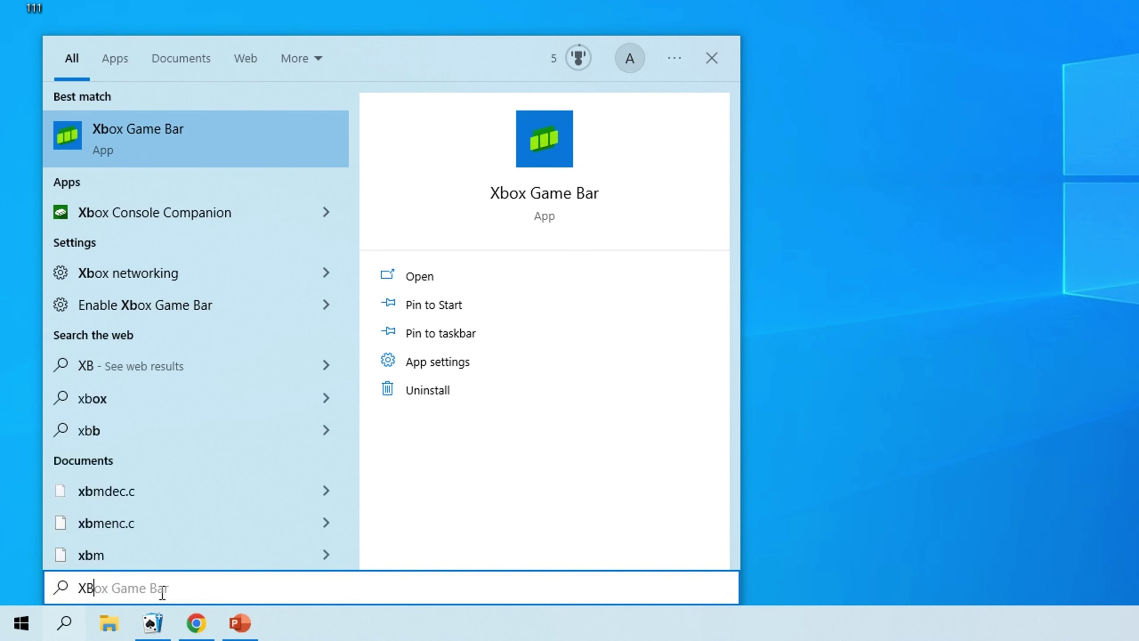
click(566, 198)
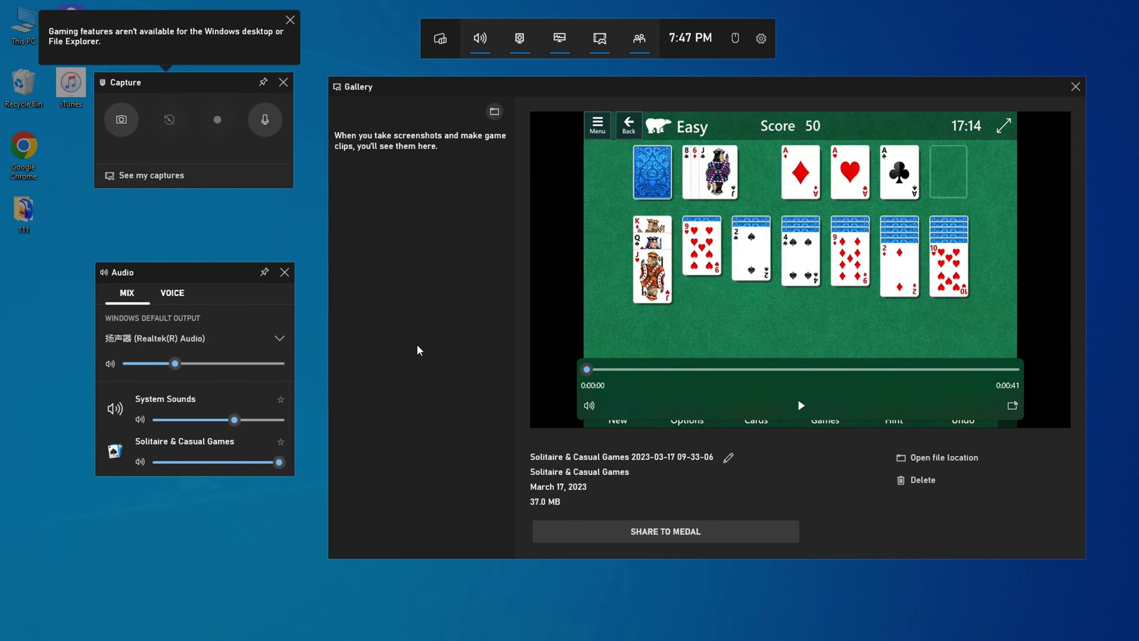
click(278, 522)
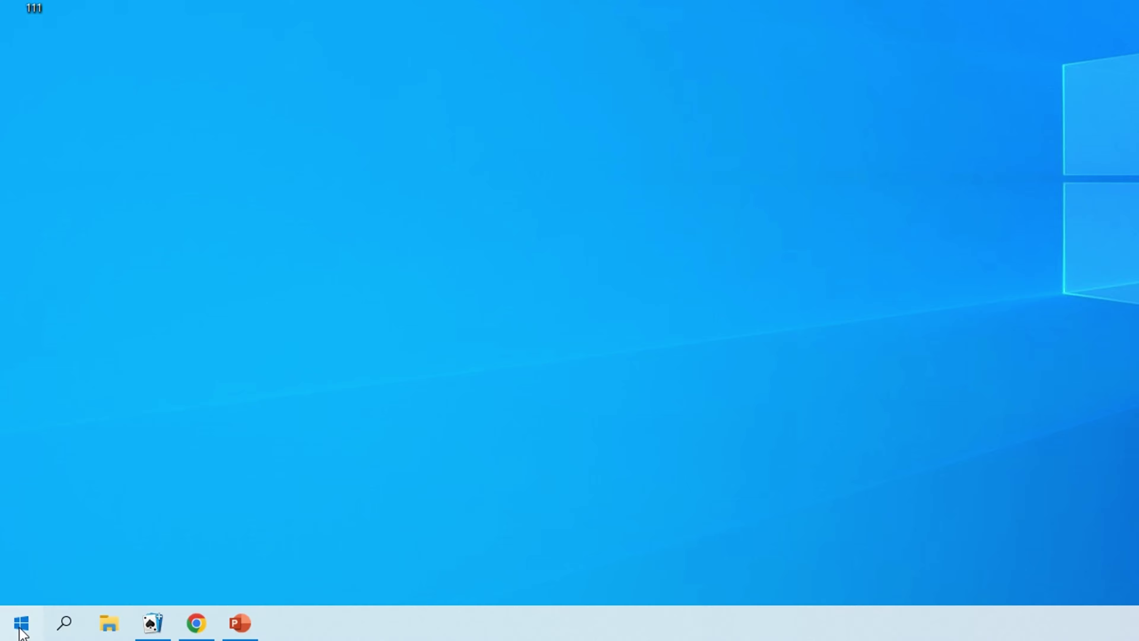
Switch Xbox Game Bar to On in Settings > Gaming, then close Settings.
click(21, 623)
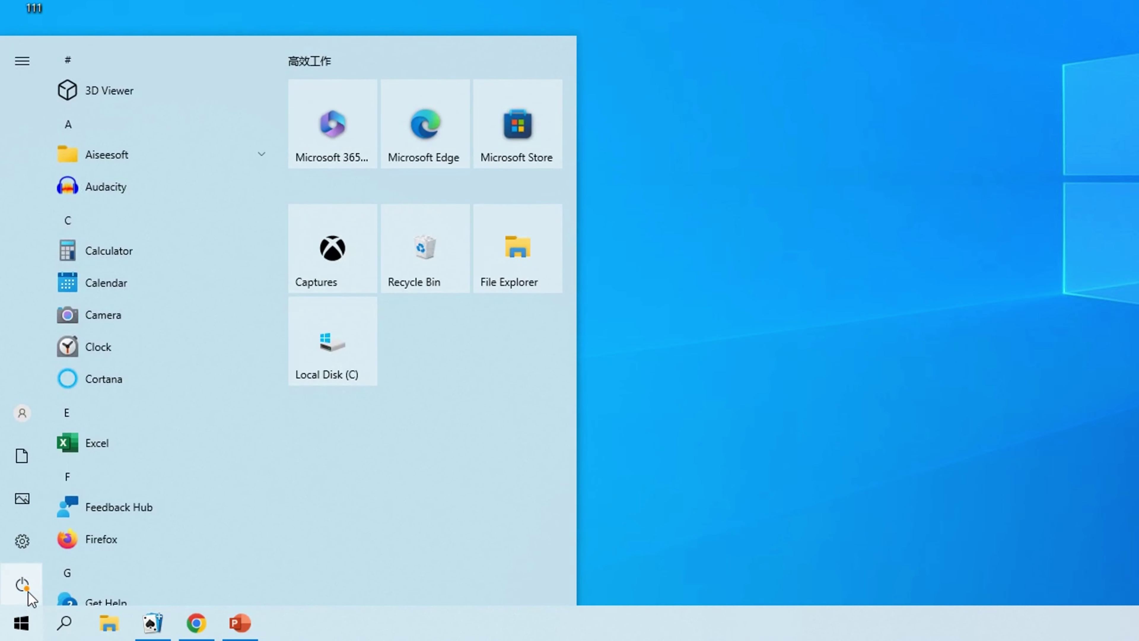
click(22, 541)
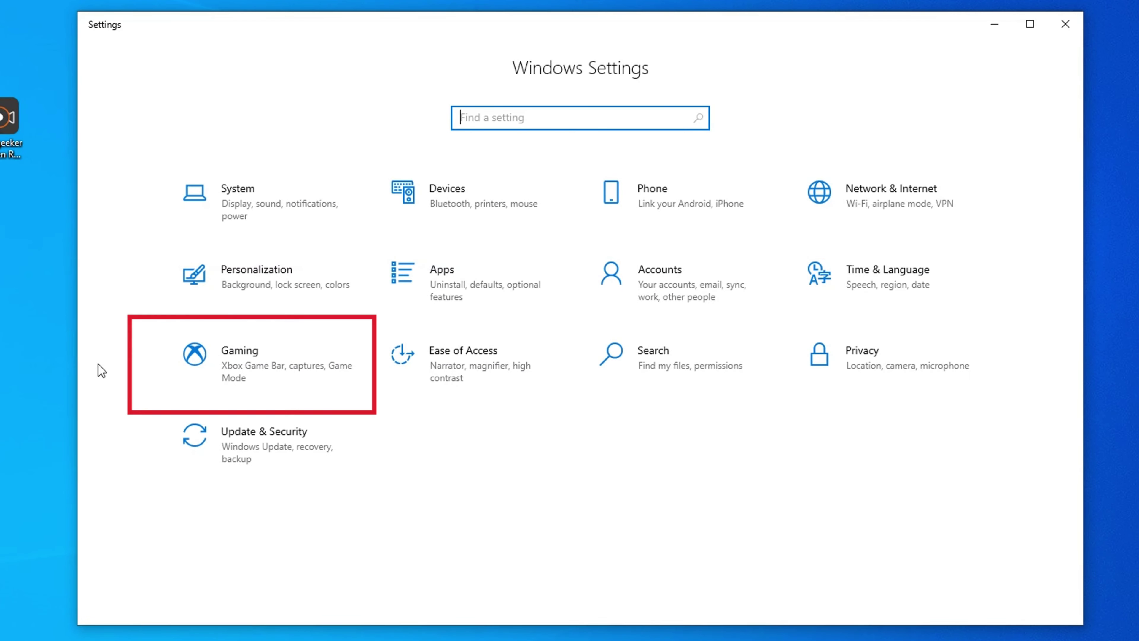
click(252, 364)
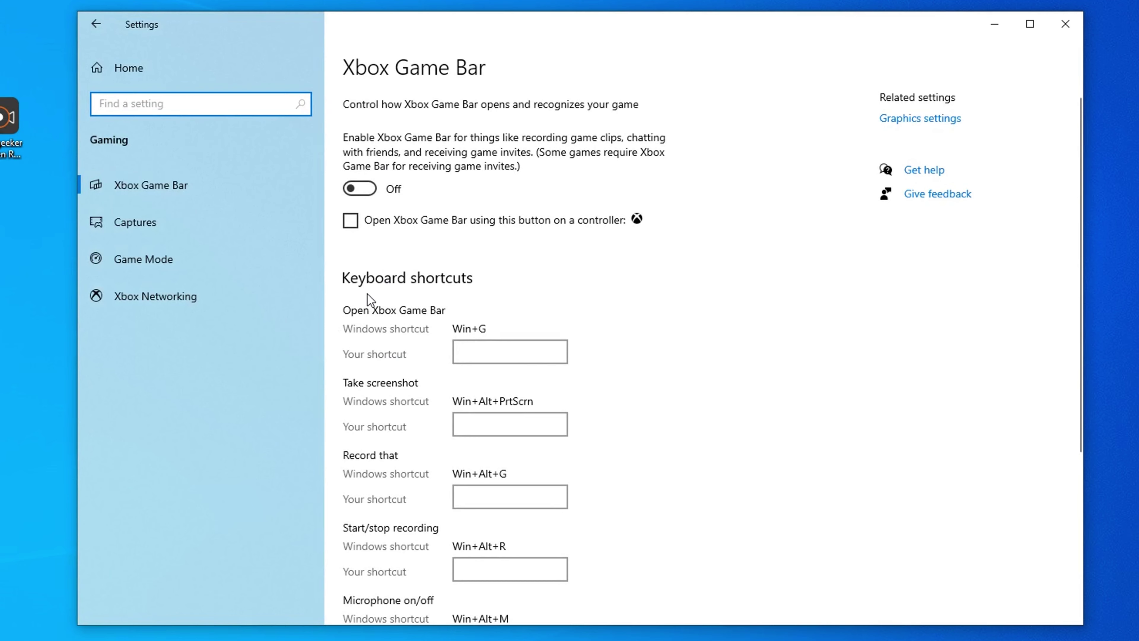
click(360, 189)
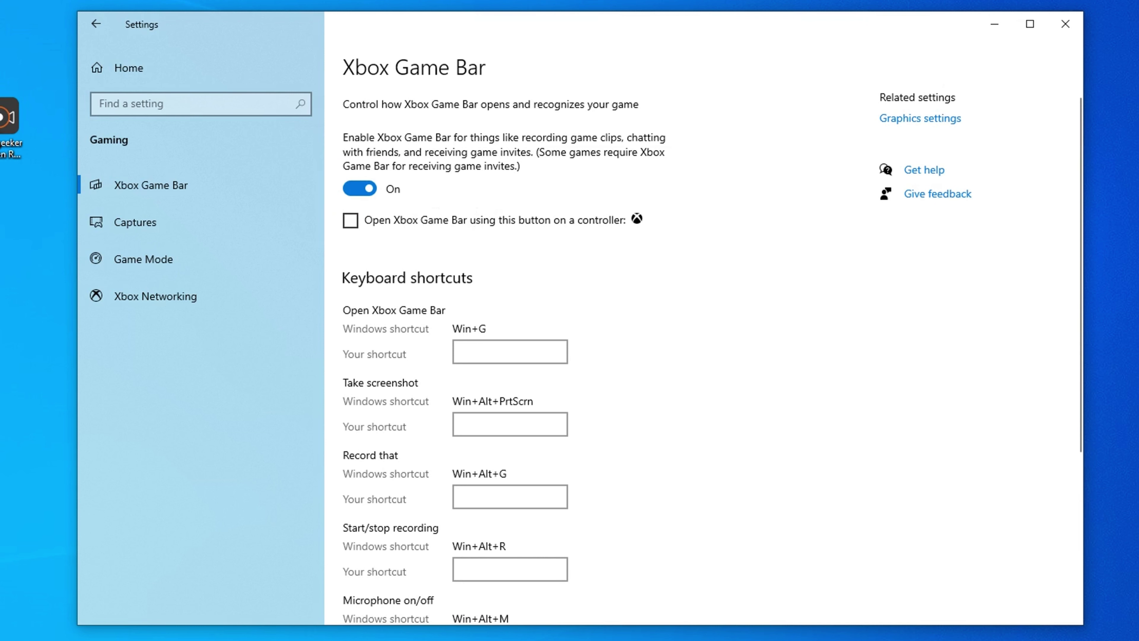
click(1066, 25)
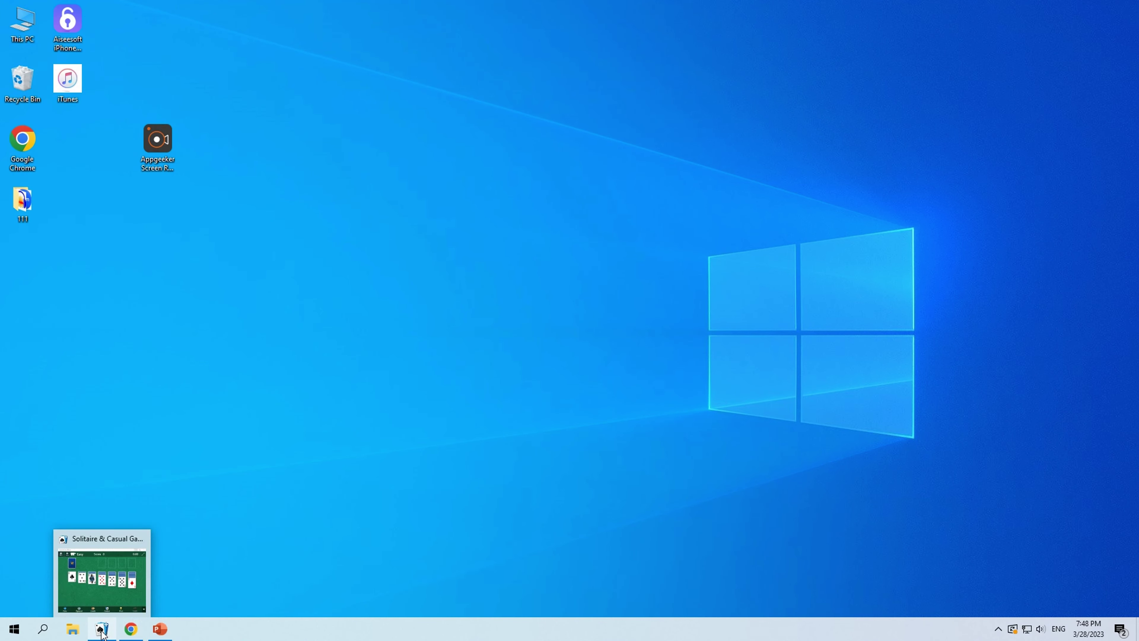
Maximize Solitaire & Casual Games and bring up Xbox Game Bar over it with Win+G.
click(102, 629)
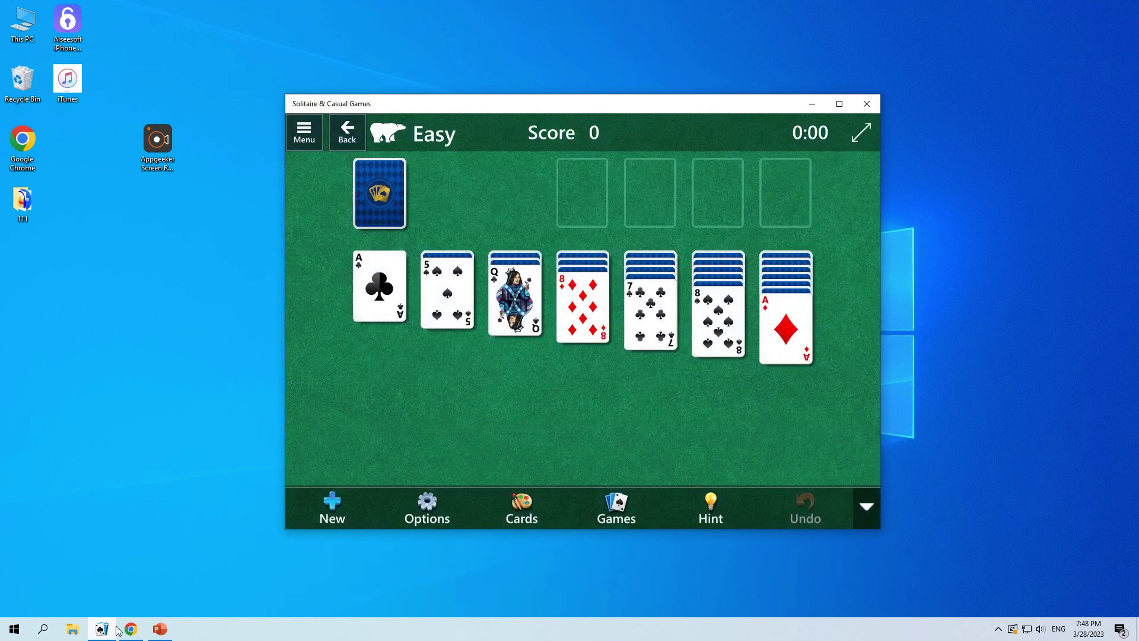
click(845, 103)
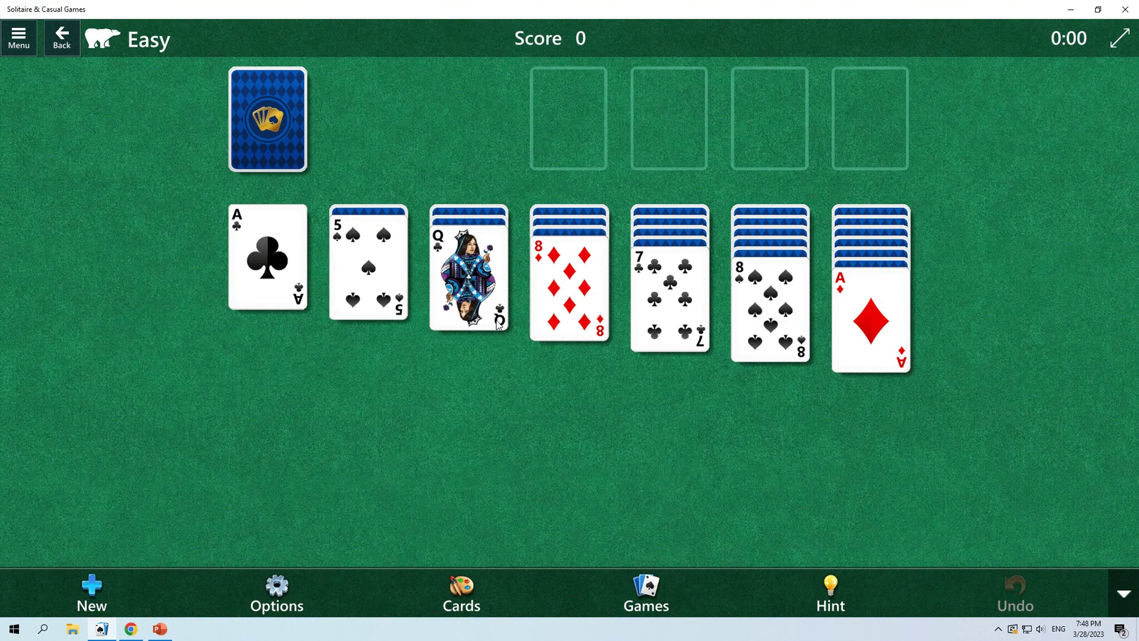
key(super+g)
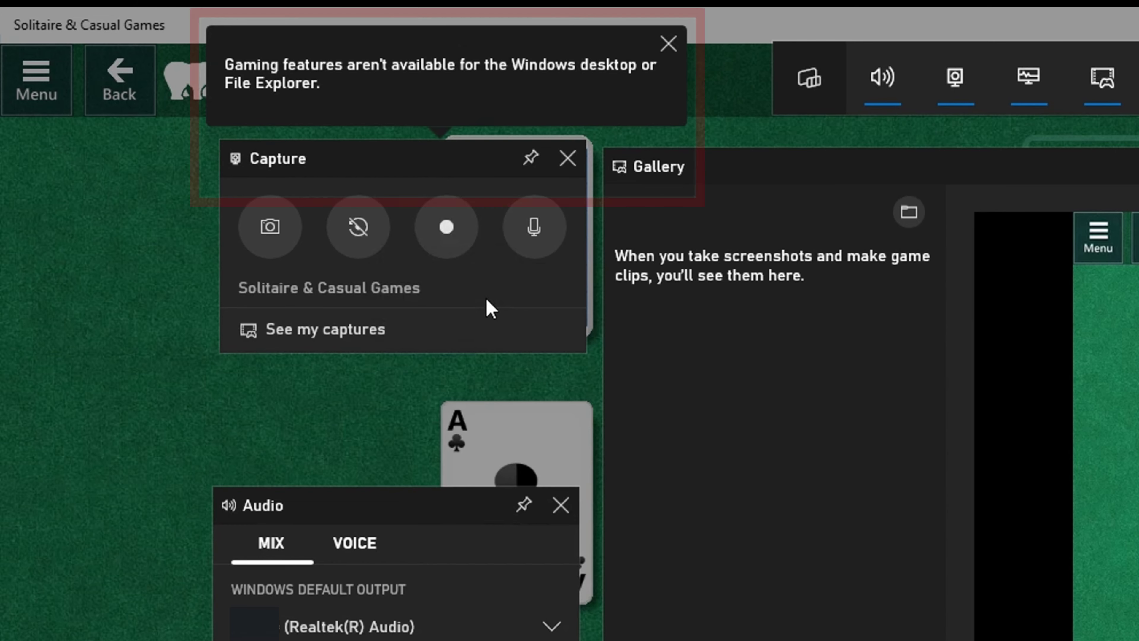
Dismiss the gaming features notice and record a short Solitaire clip in the Capture widget.
click(466, 231)
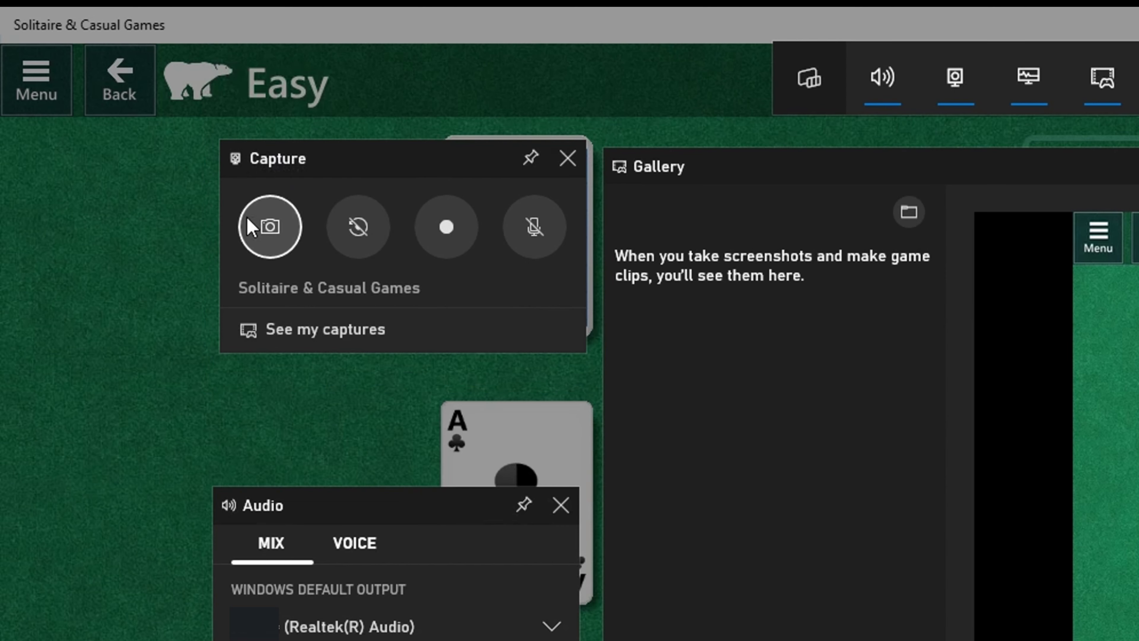
click(264, 229)
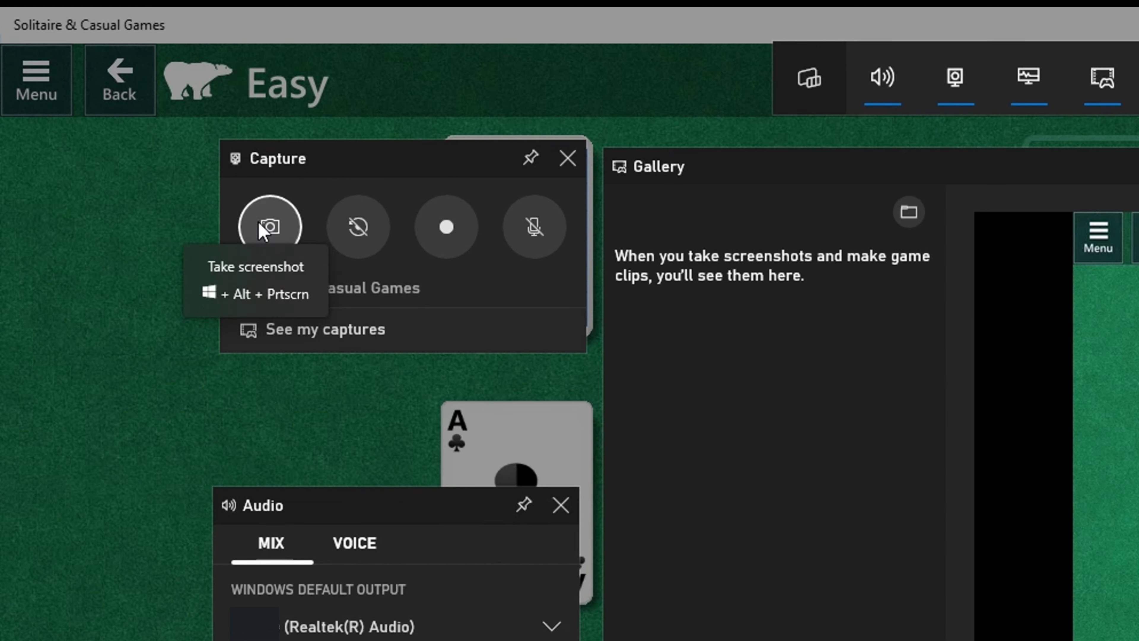
click(264, 231)
click(465, 232)
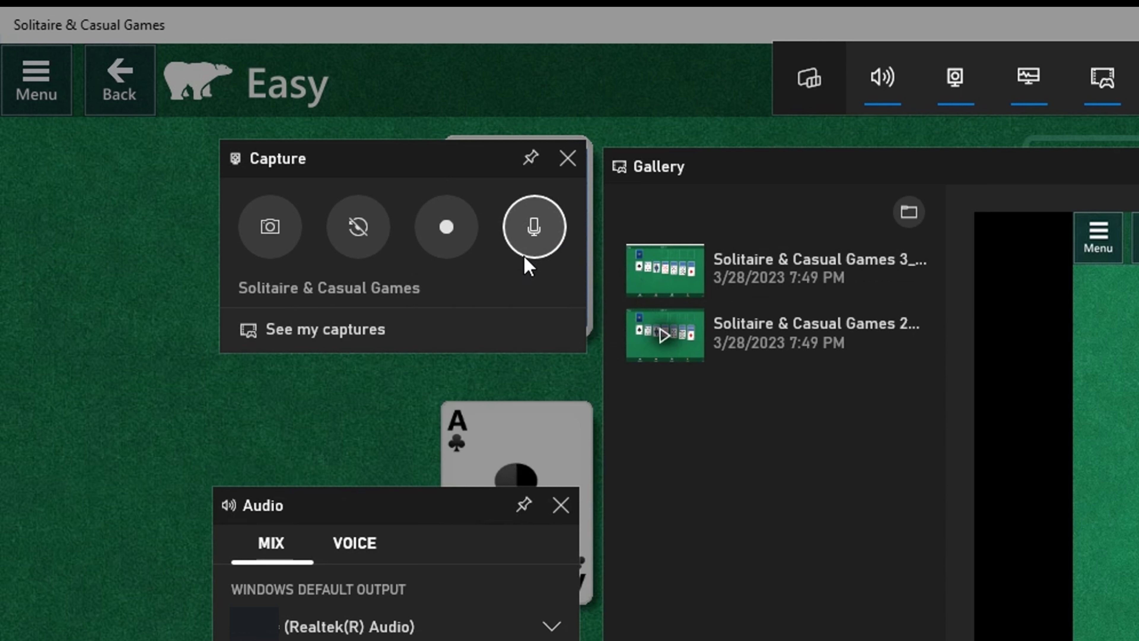
Record a clip while moving both aces to foundations, the 7 of clubs, and the king of spades, then save it.
click(445, 242)
click(532, 242)
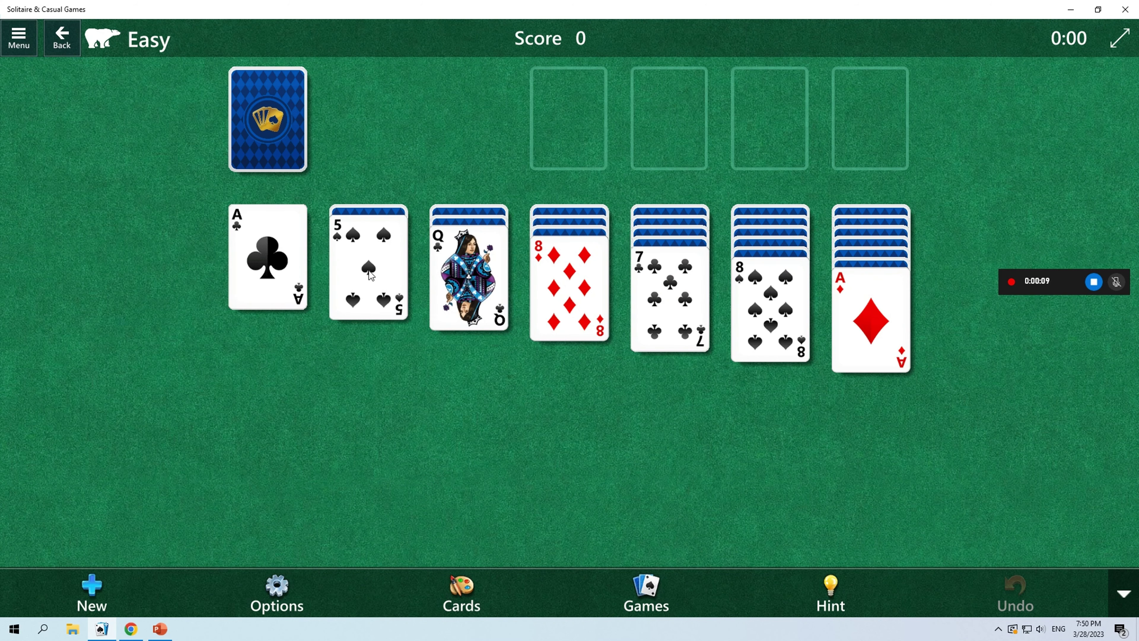
click(274, 266)
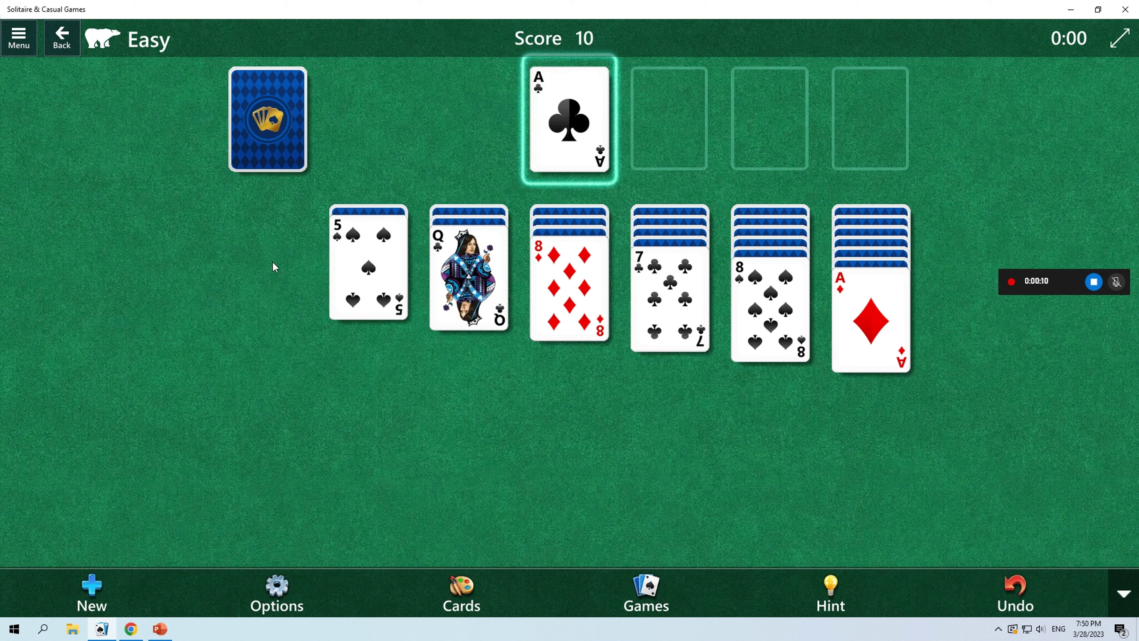
click(870, 309)
click(641, 309)
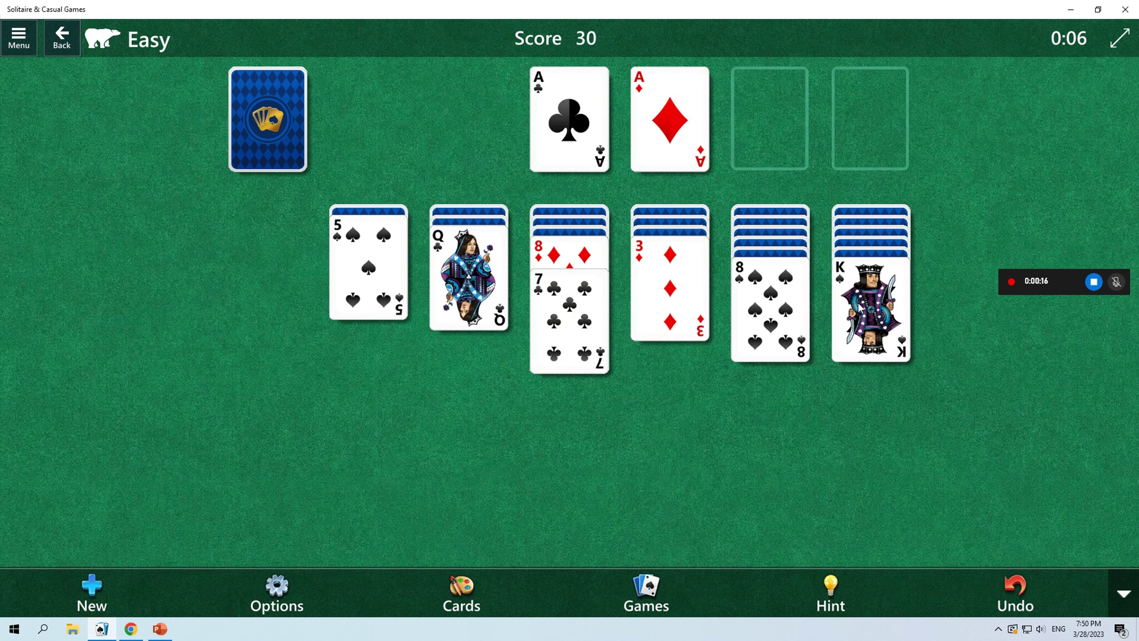
click(841, 310)
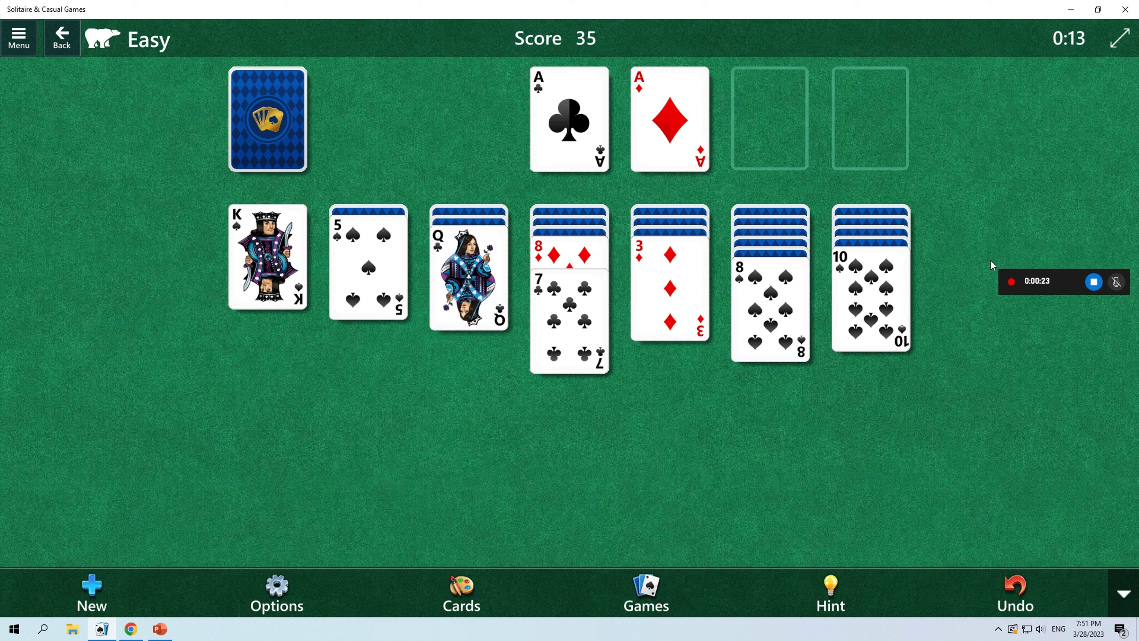
click(1094, 282)
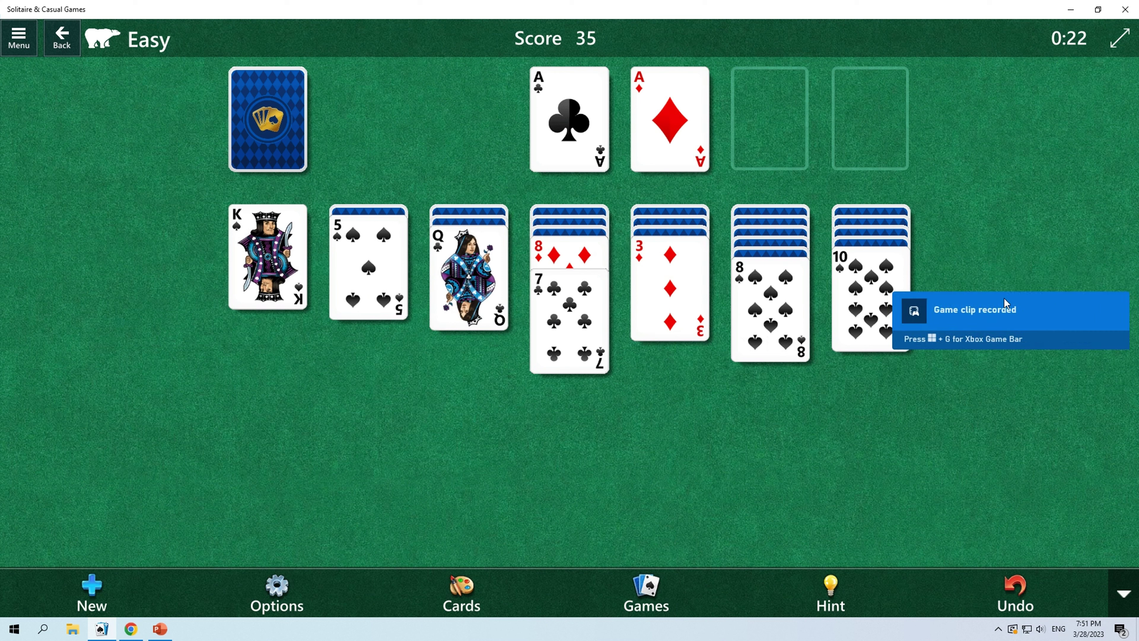
click(985, 322)
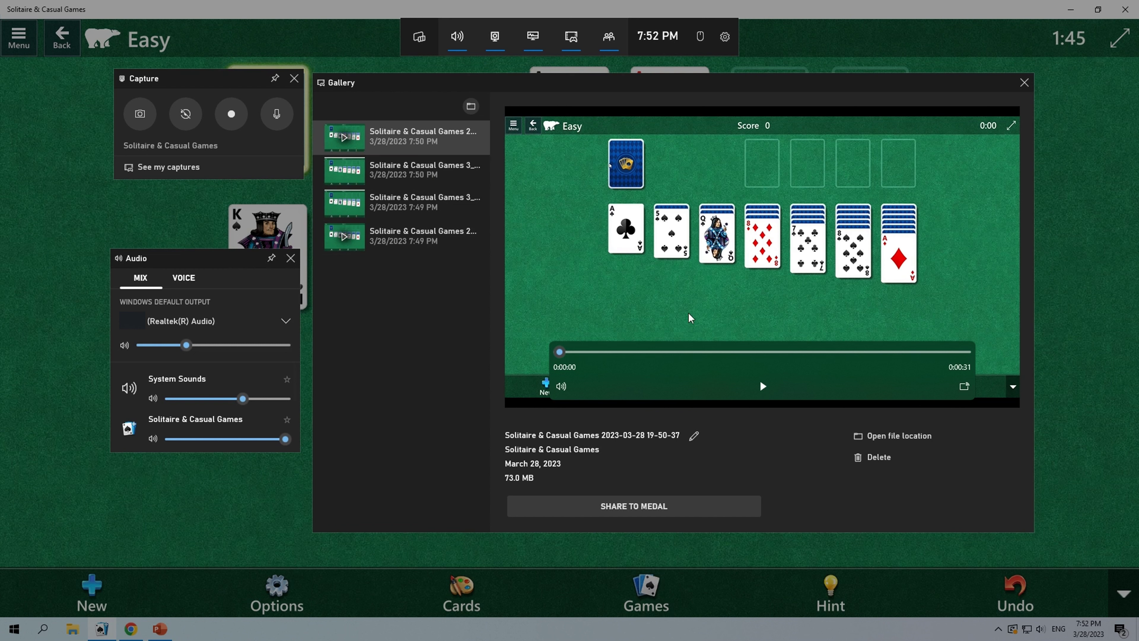
click(763, 386)
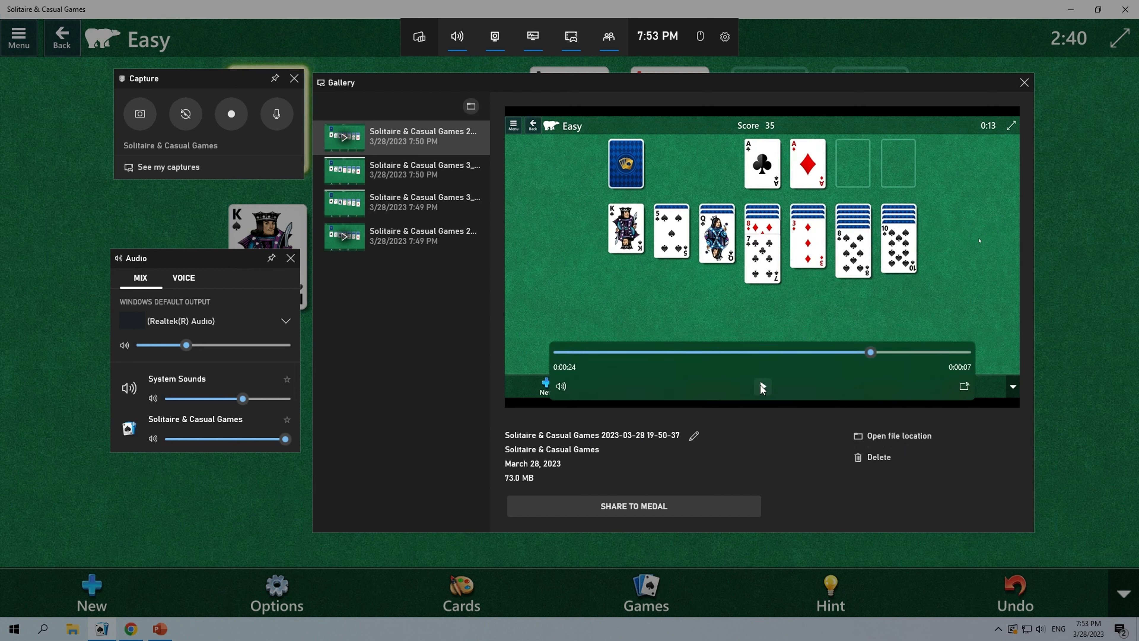
key(super+g)
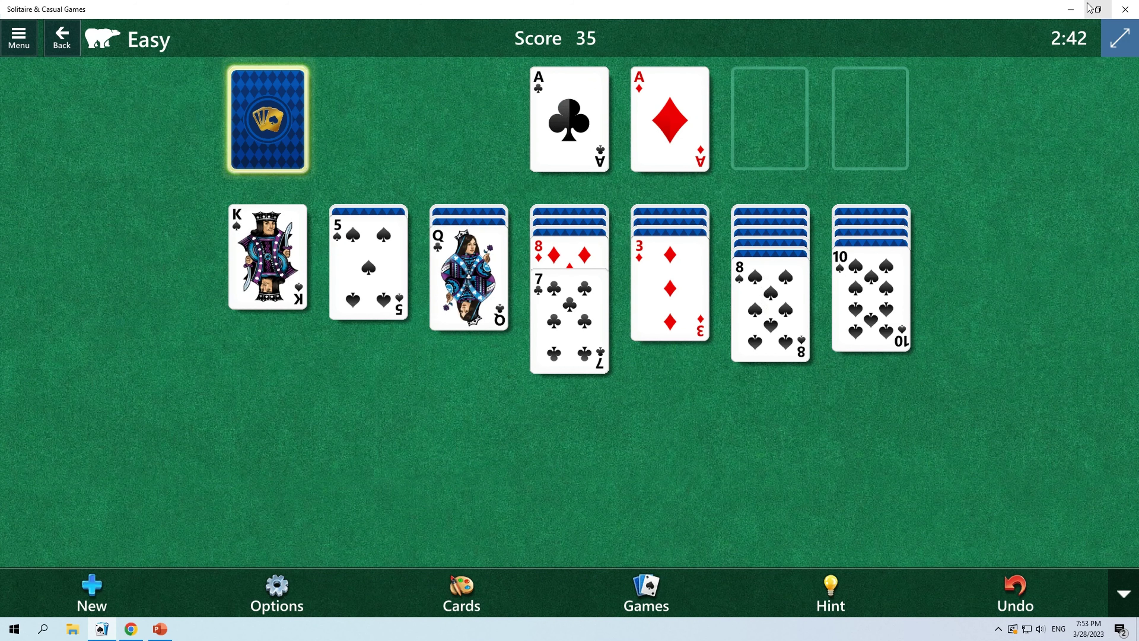
Minimize Solitaire, capture a desktop screenshot in Xbox Game Bar, and open it in Gallery.
click(1078, 14)
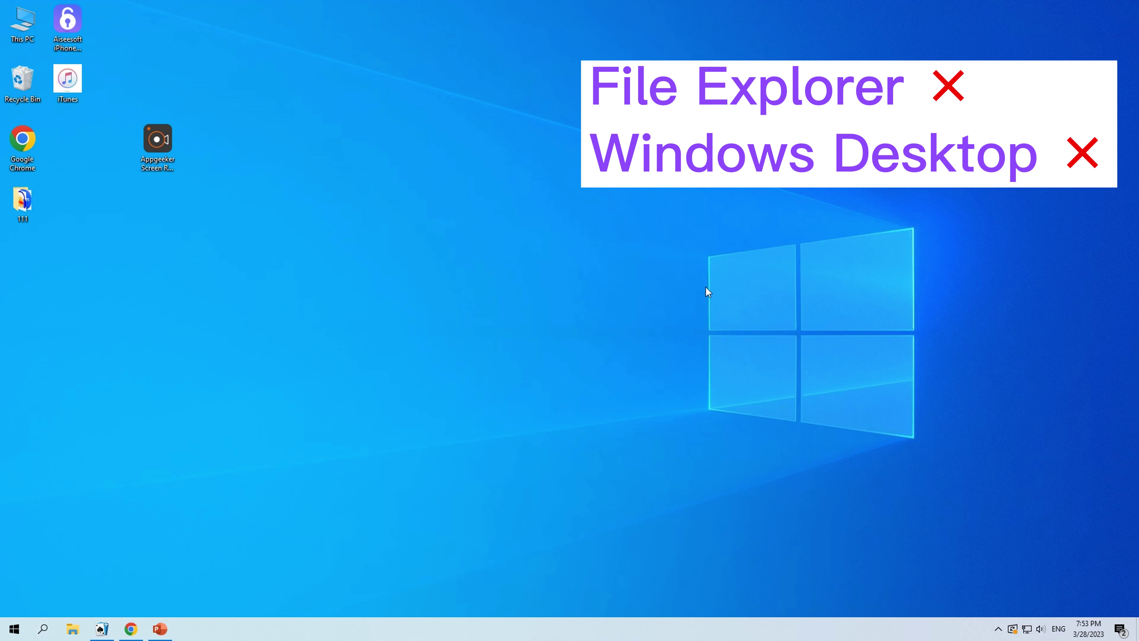
key(super+g)
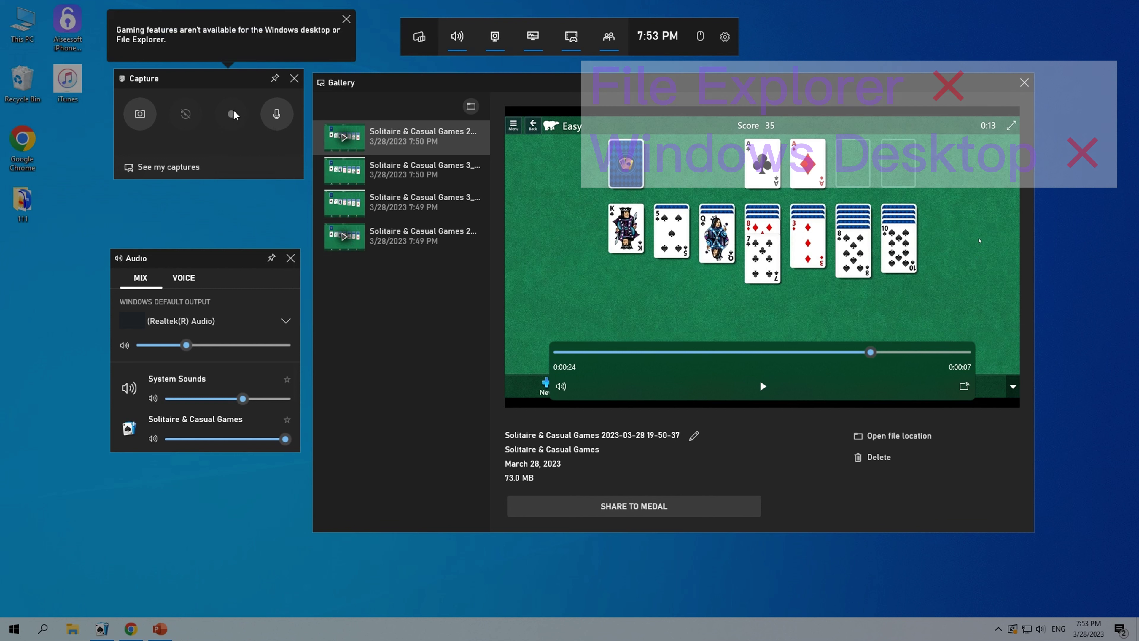
click(140, 114)
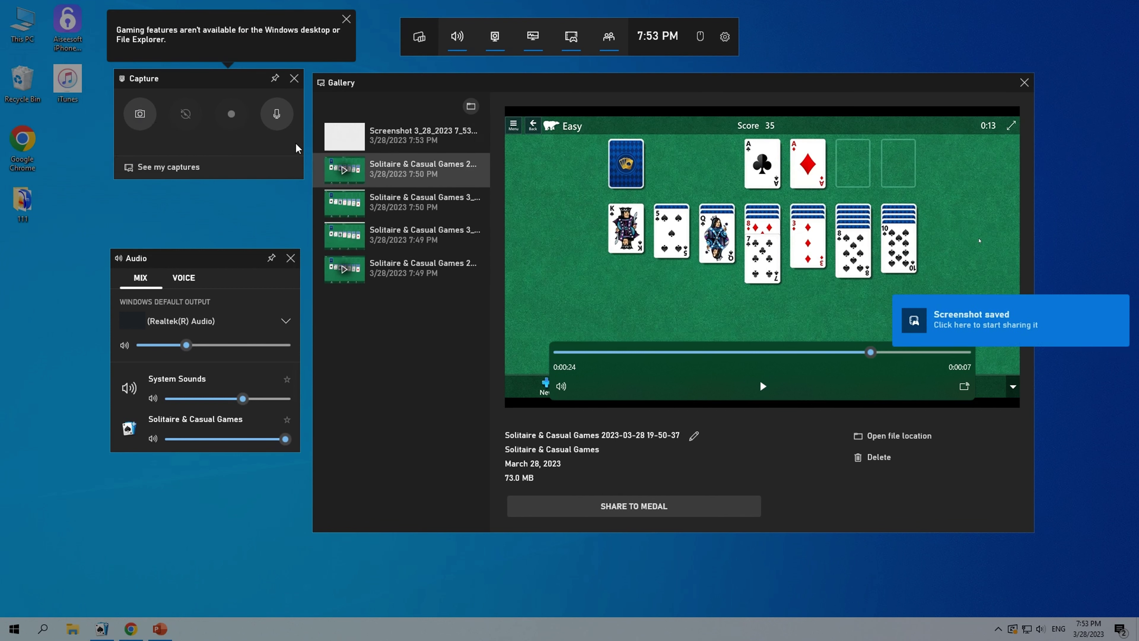
click(404, 136)
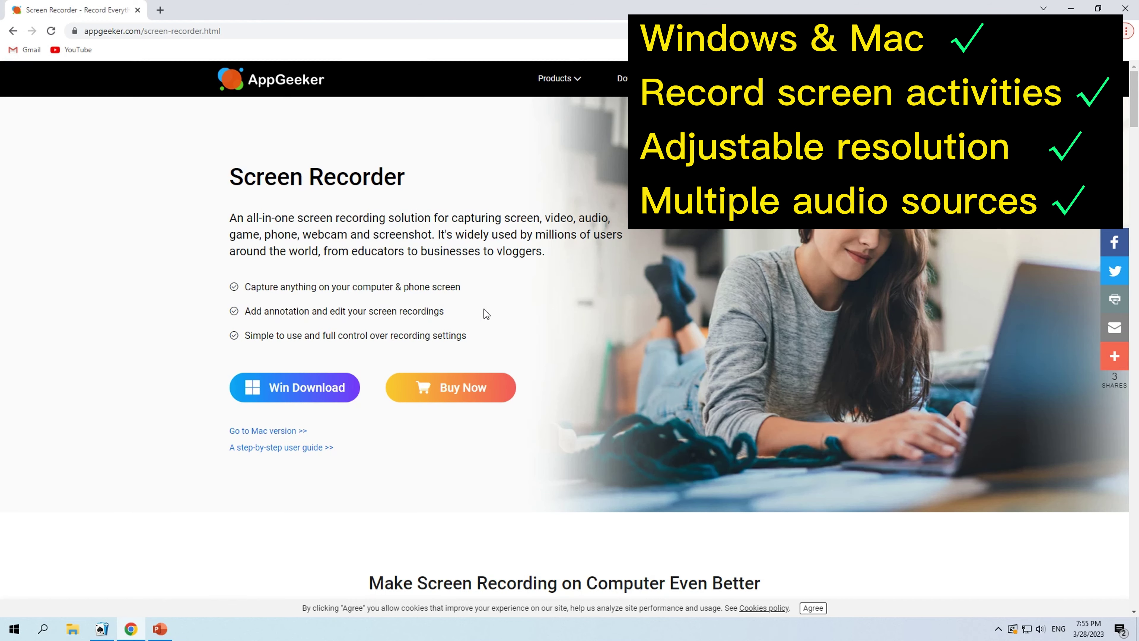
Minimize Chrome and launch Aiseesoft Screen Recorder from the Appgeeker desktop shortcut.
scroll(719, 383, down, 10)
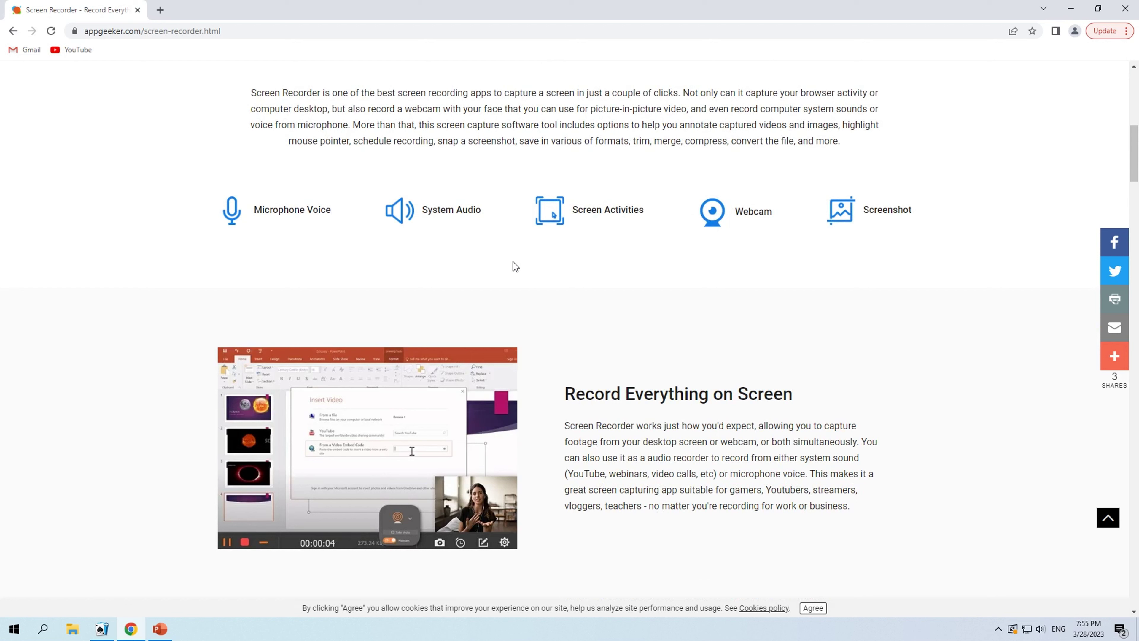
scroll(504, 181, up, 1)
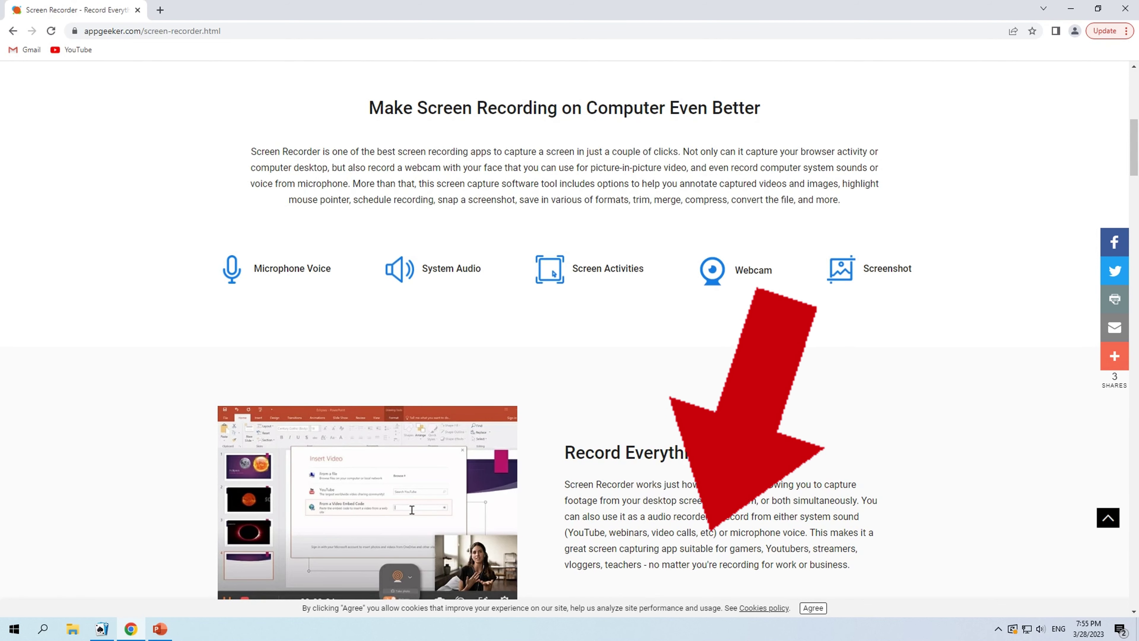
scroll(764, 395, down, 9)
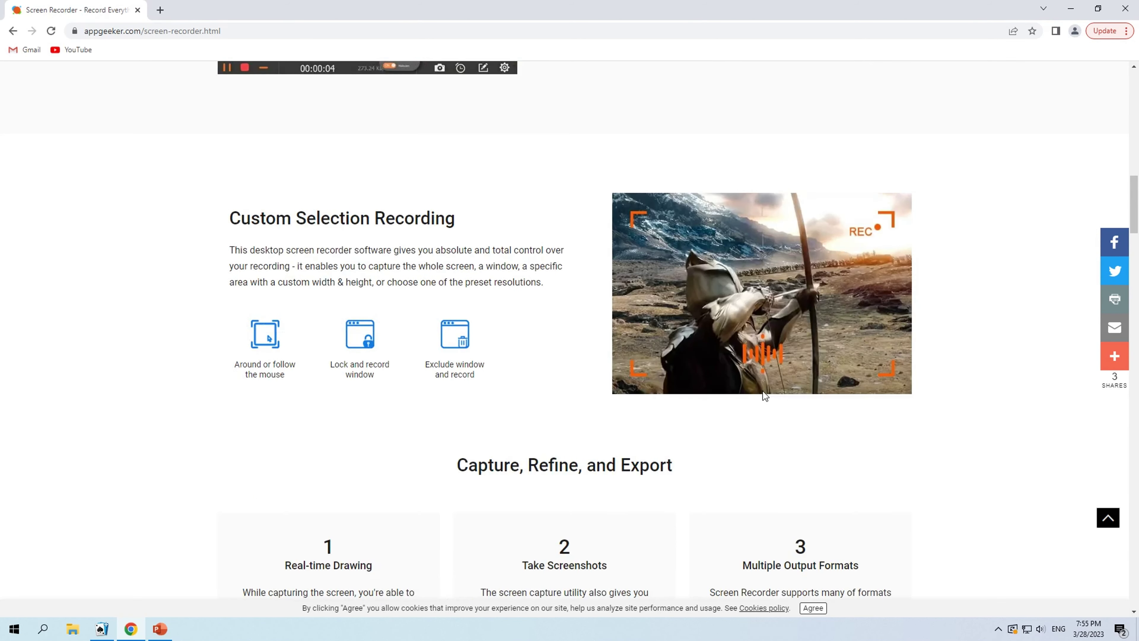
scroll(765, 395, up, 3)
scroll(765, 395, down, 4)
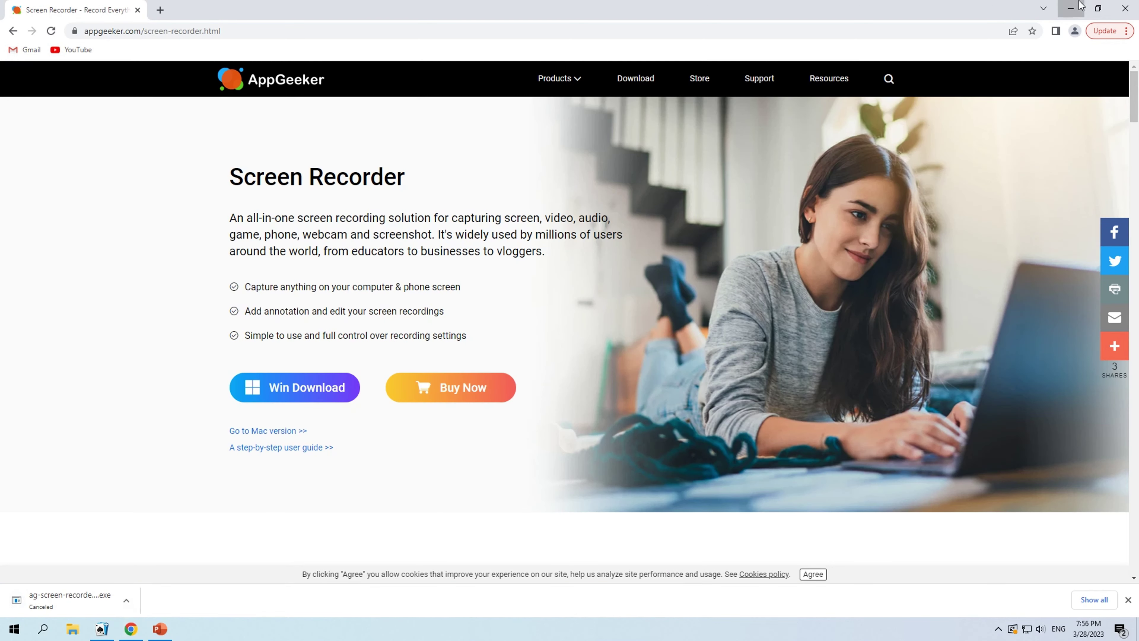
click(1081, 5)
double_click(157, 143)
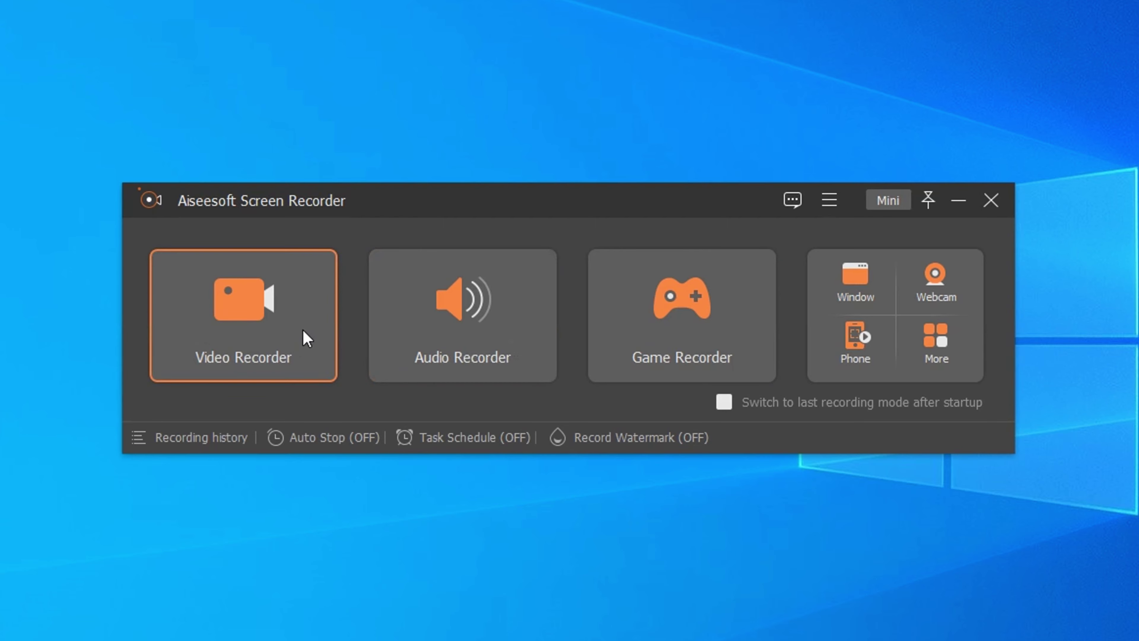
In Video Recorder, set the capture area to 1920x1080 and raise System Sound slightly.
click(314, 346)
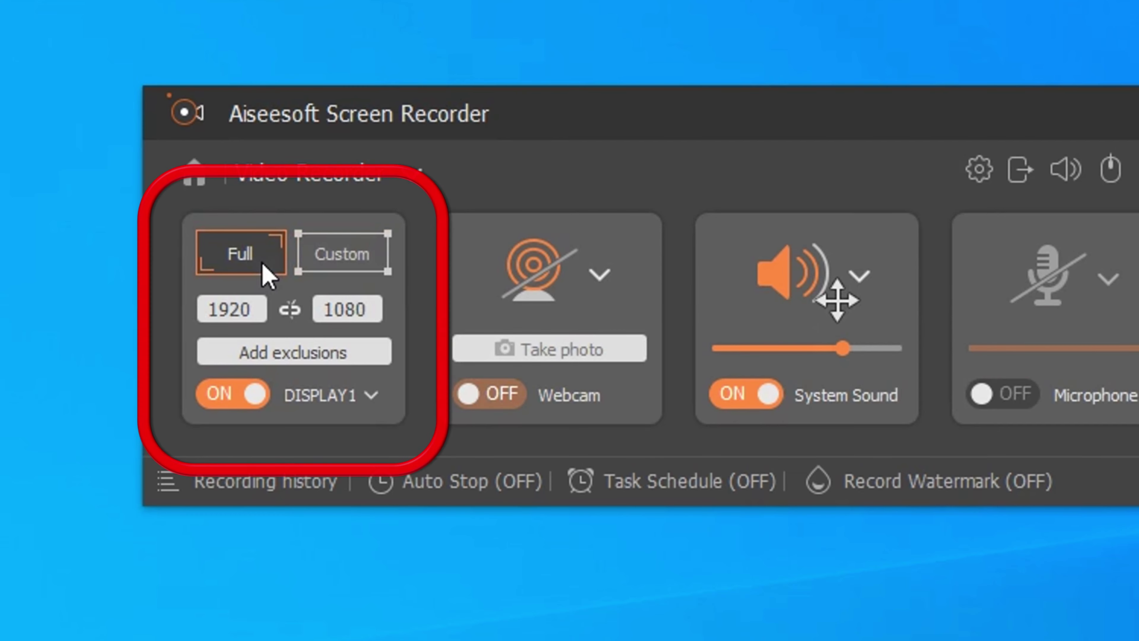
click(369, 256)
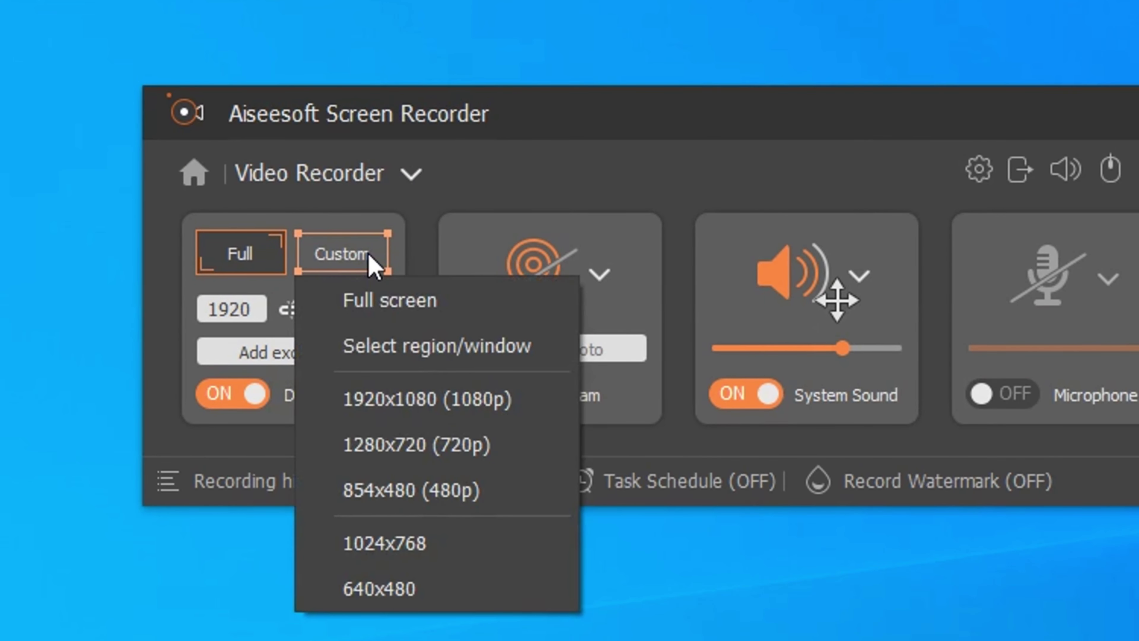
click(430, 406)
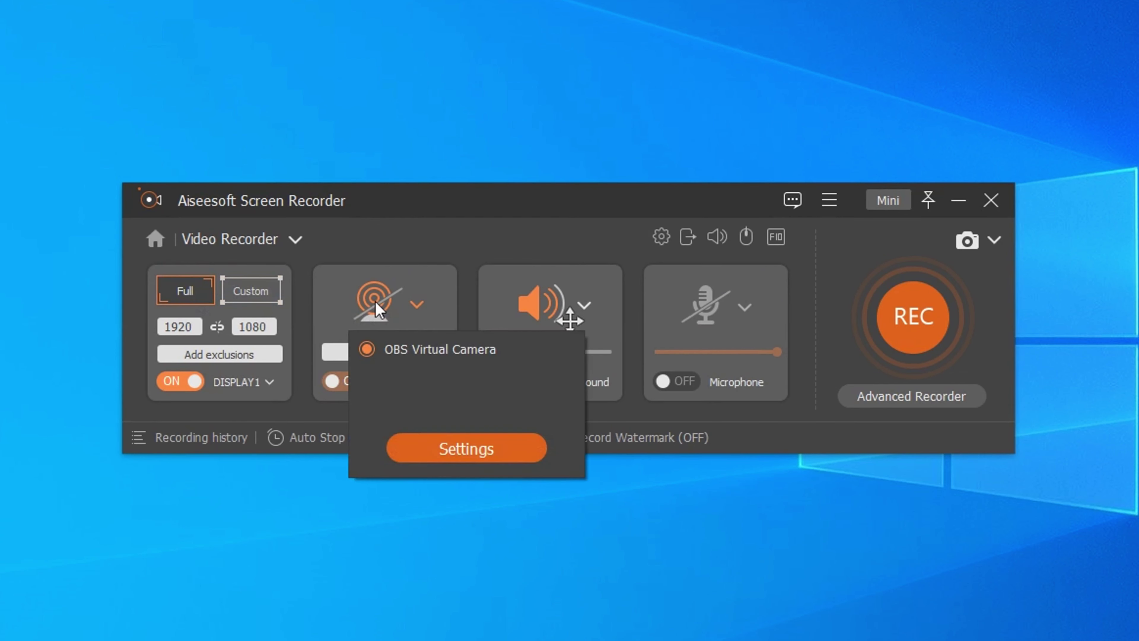
click(377, 303)
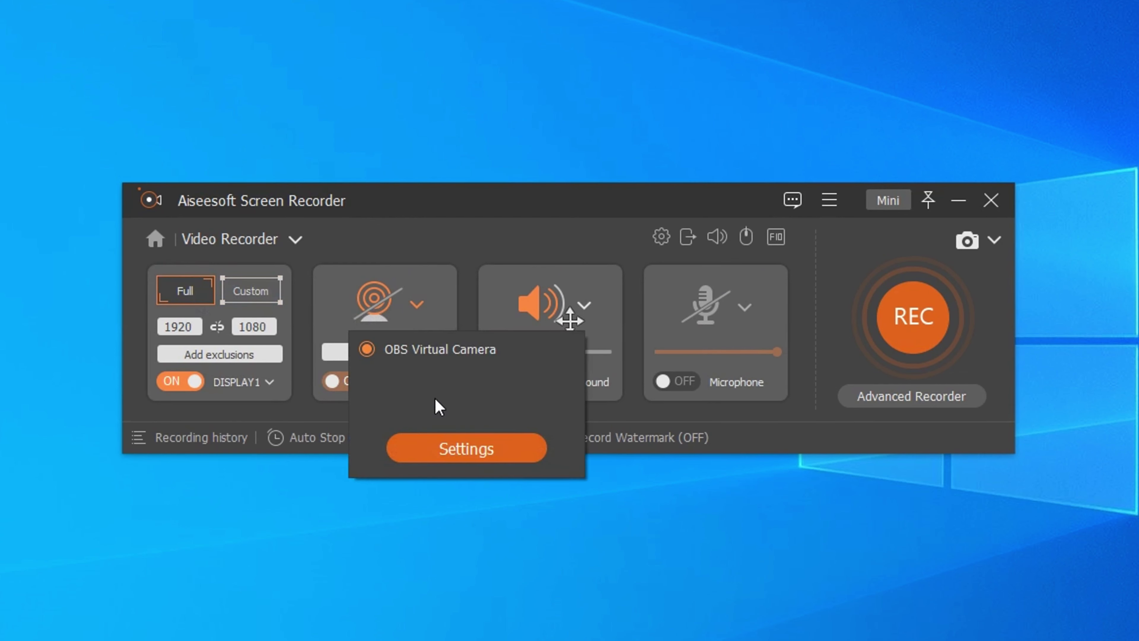
click(434, 319)
drag(568, 344, 582, 351)
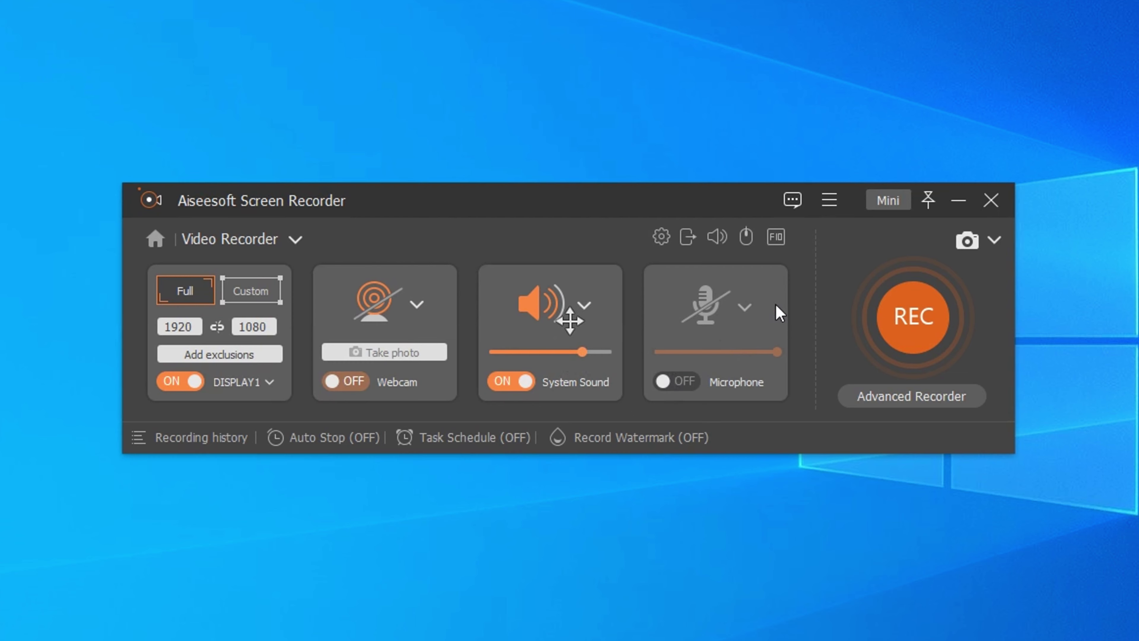
Review the recorder Preferences and confirm them with OK.
click(663, 240)
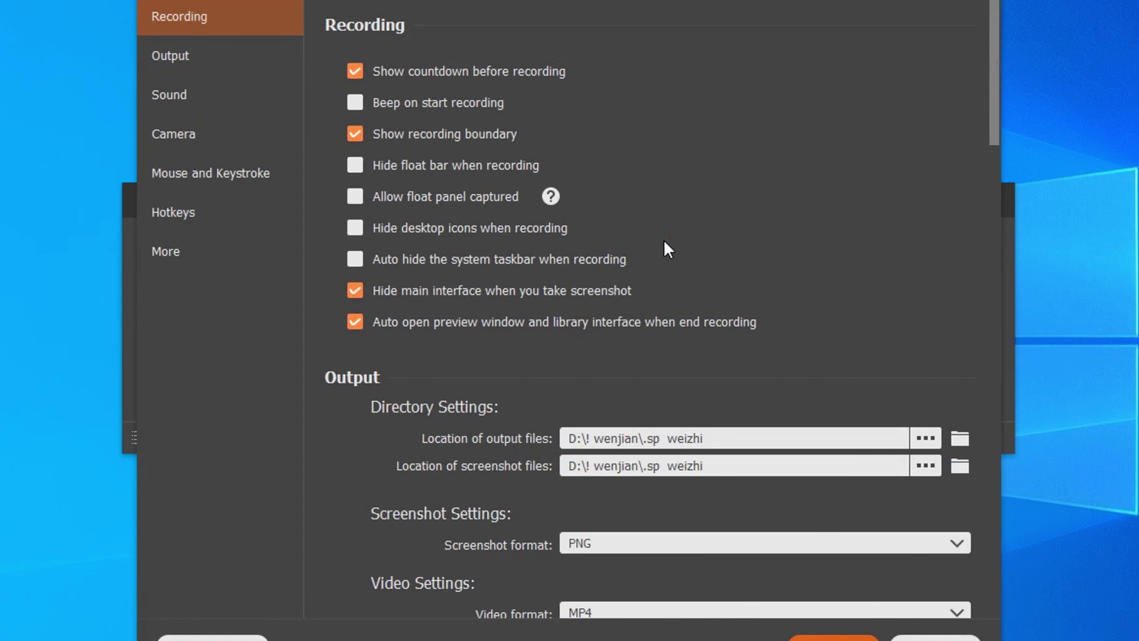
scroll(823, 419, down, 5)
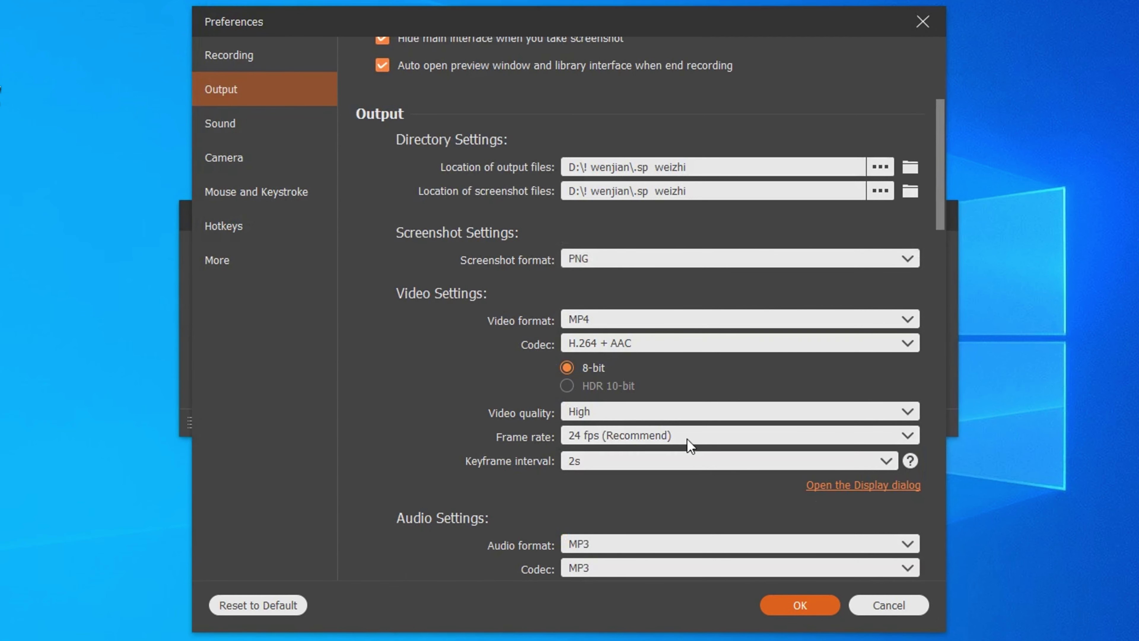
click(802, 601)
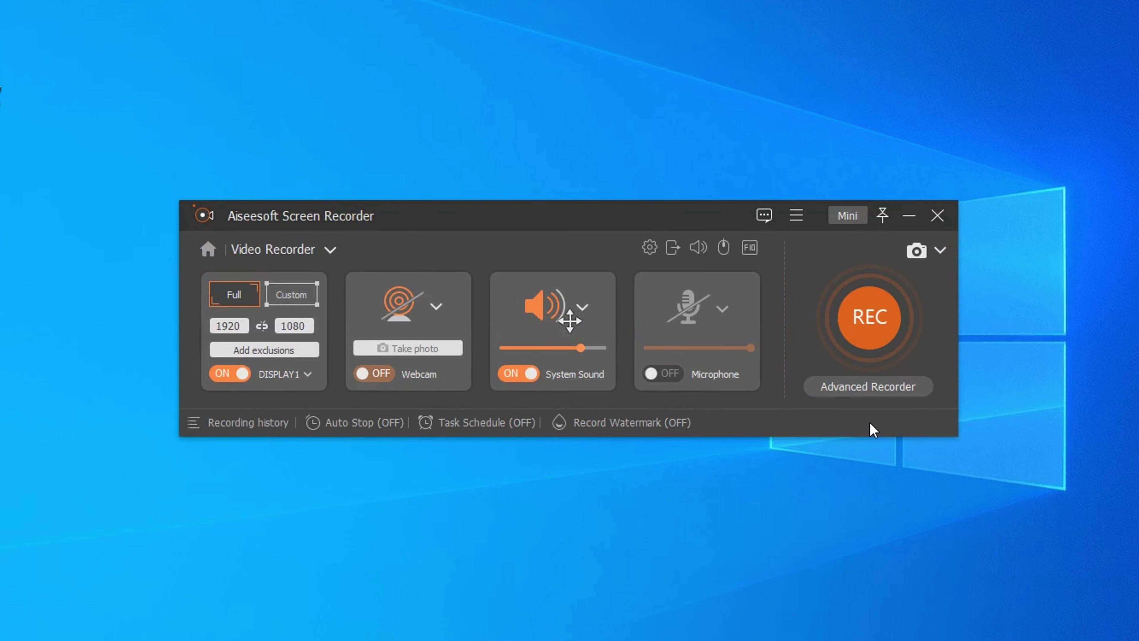
Start the full-screen recording and drag the floating control bar up from the bottom-right corner.
click(881, 315)
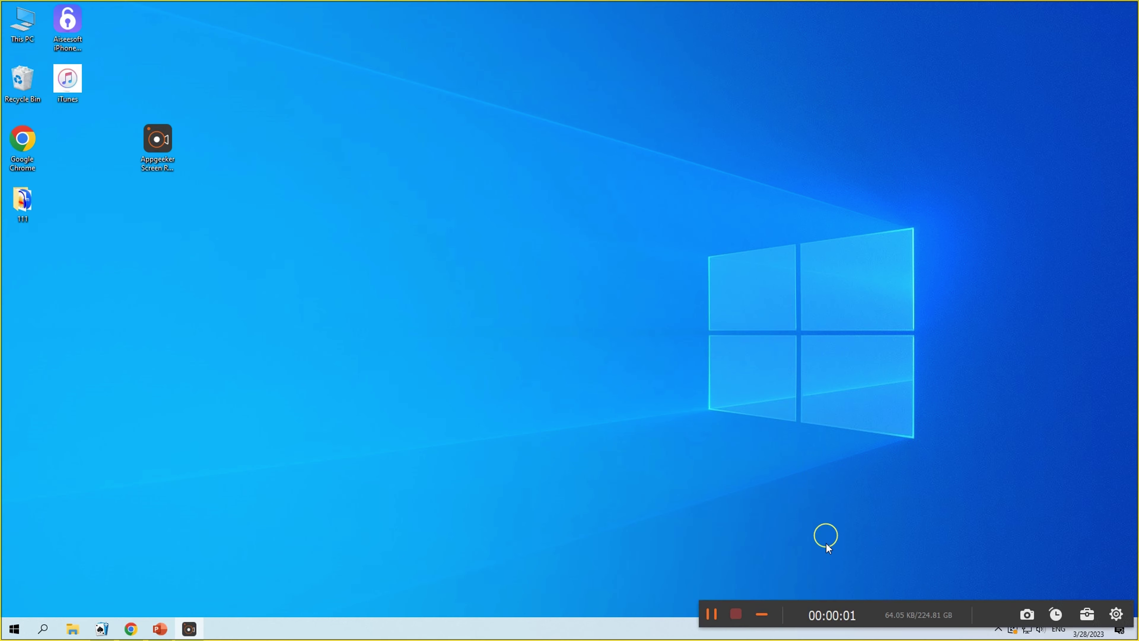
drag(797, 616, 745, 460)
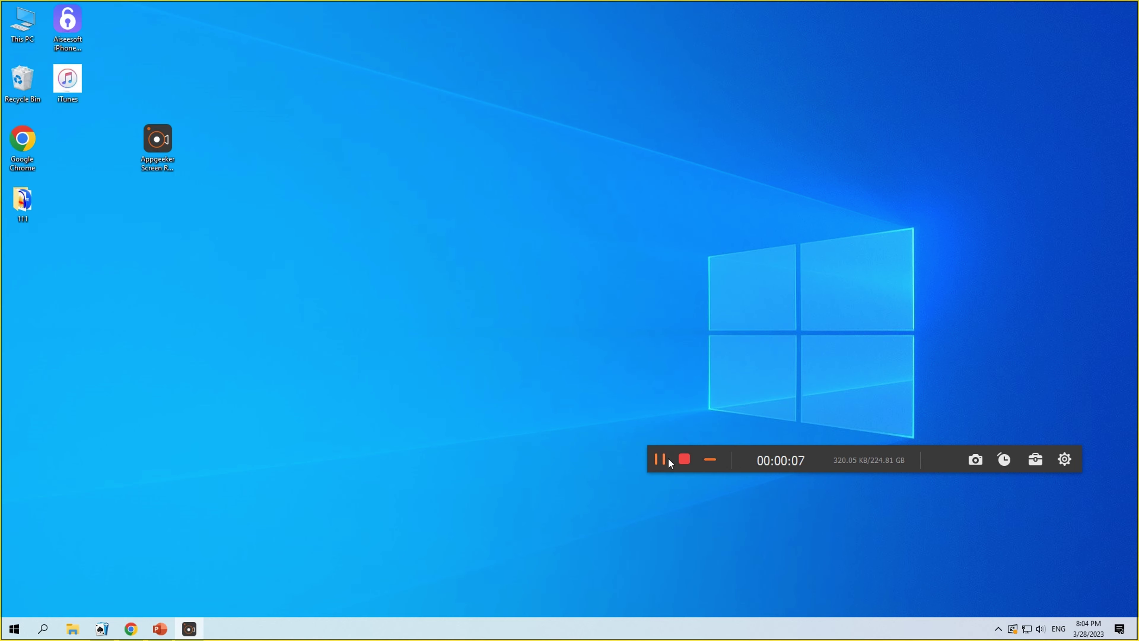
Draw a red rectangle left of centre and a red arrow pointing up-left from the Windows logo.
click(1035, 460)
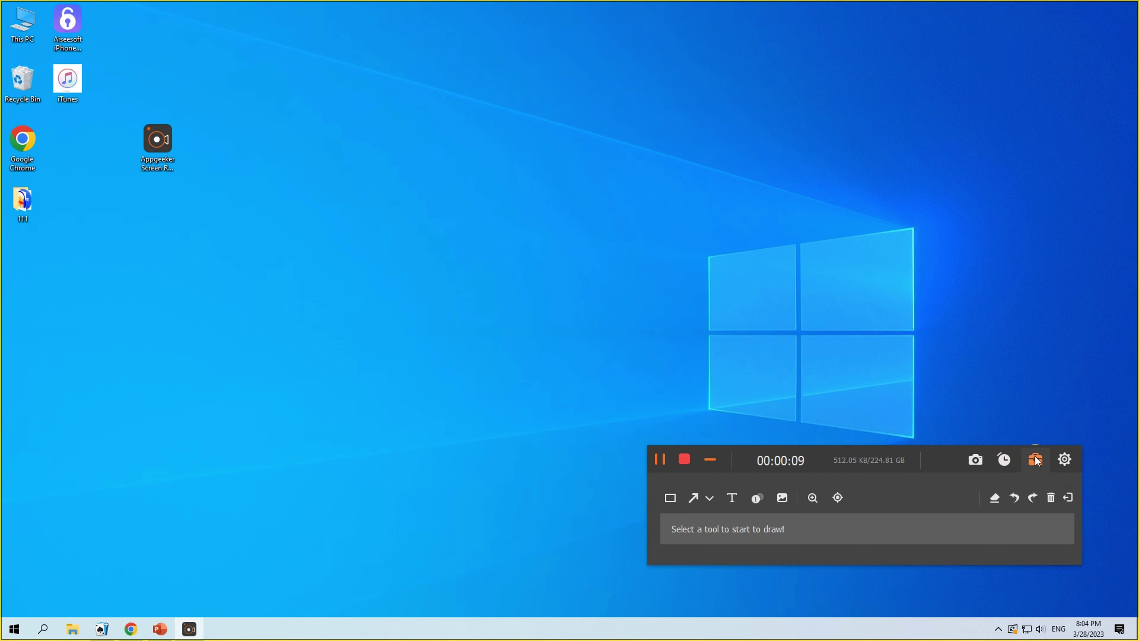
click(670, 498)
drag(307, 217, 567, 344)
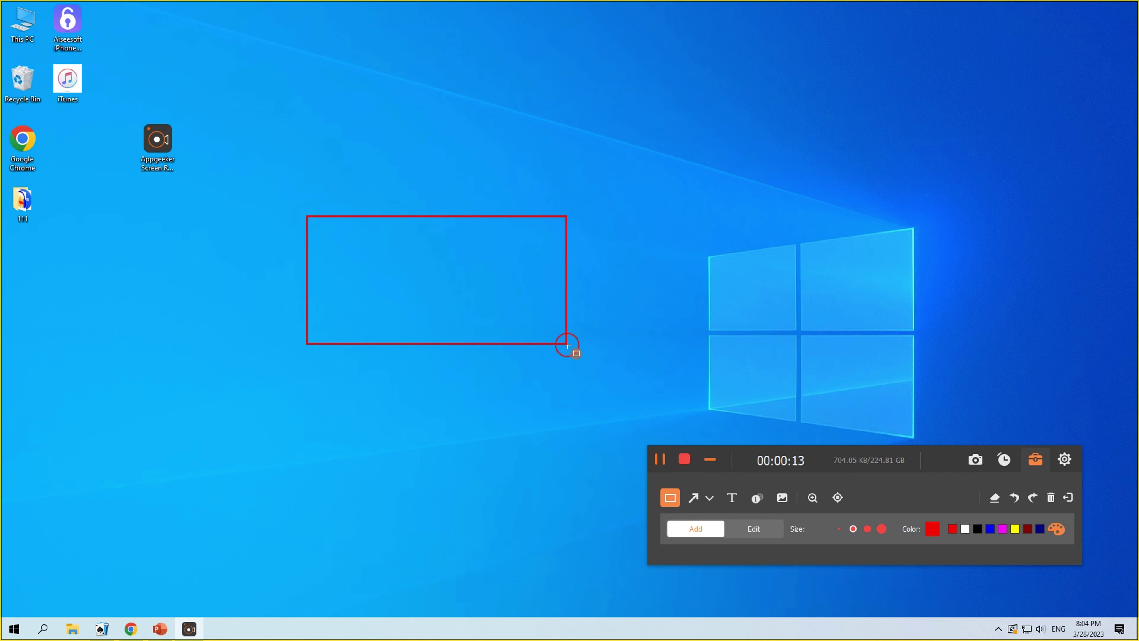
click(695, 499)
drag(722, 406, 556, 148)
Place numbered markers around the desktop, inside the rectangle and on the taskbar, then toggle spotlight on and off.
click(757, 498)
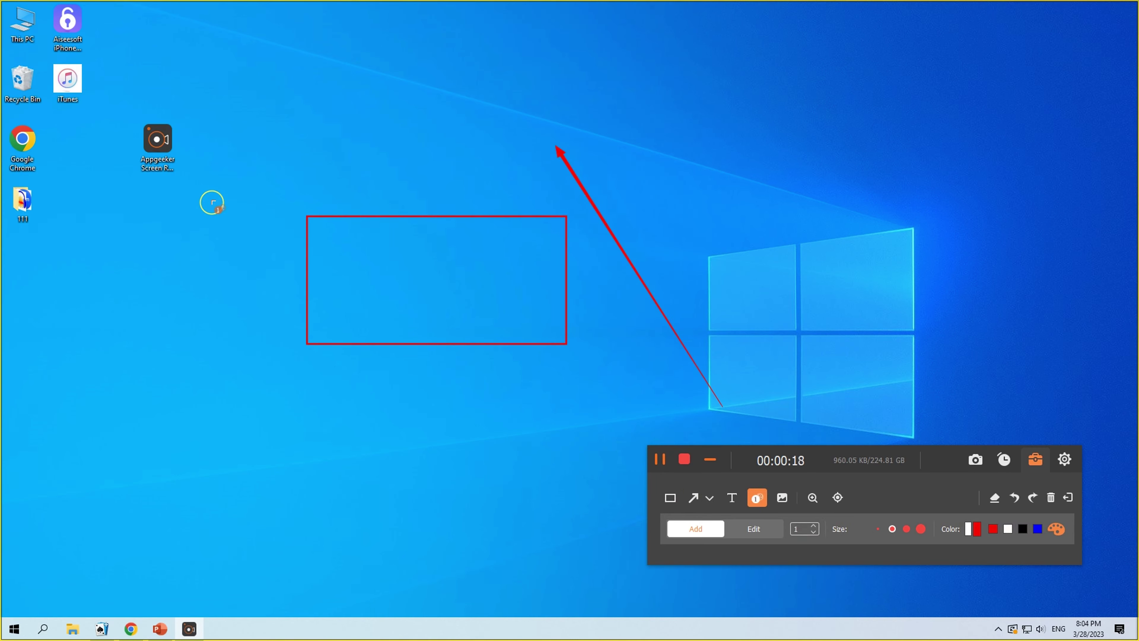
click(221, 184)
click(225, 256)
click(247, 341)
click(359, 250)
click(443, 258)
click(460, 294)
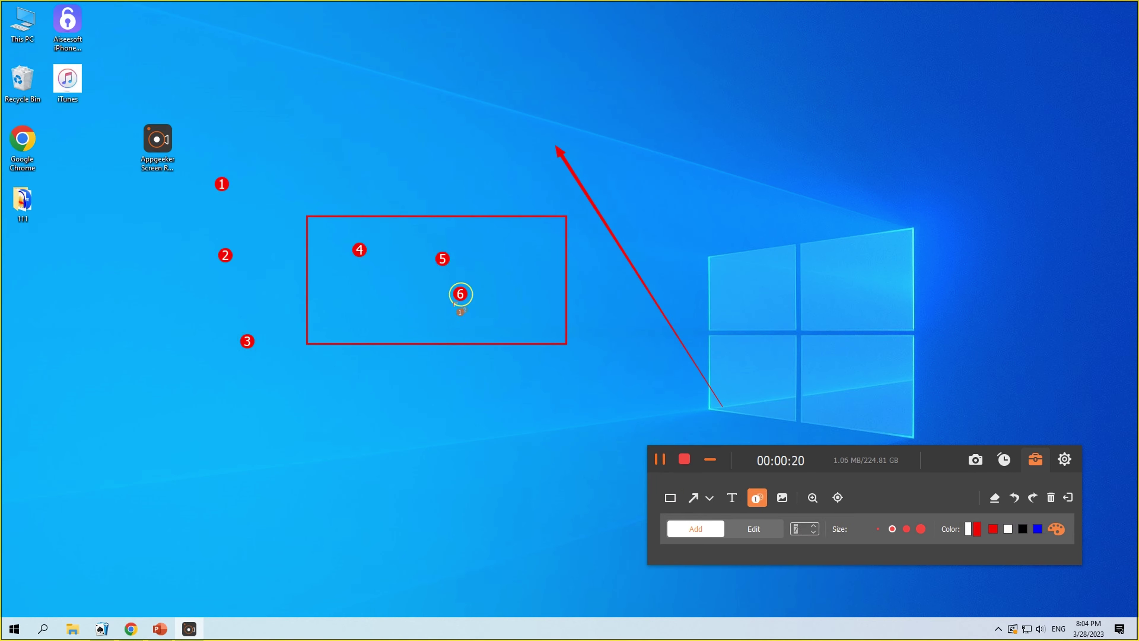
click(442, 310)
click(153, 628)
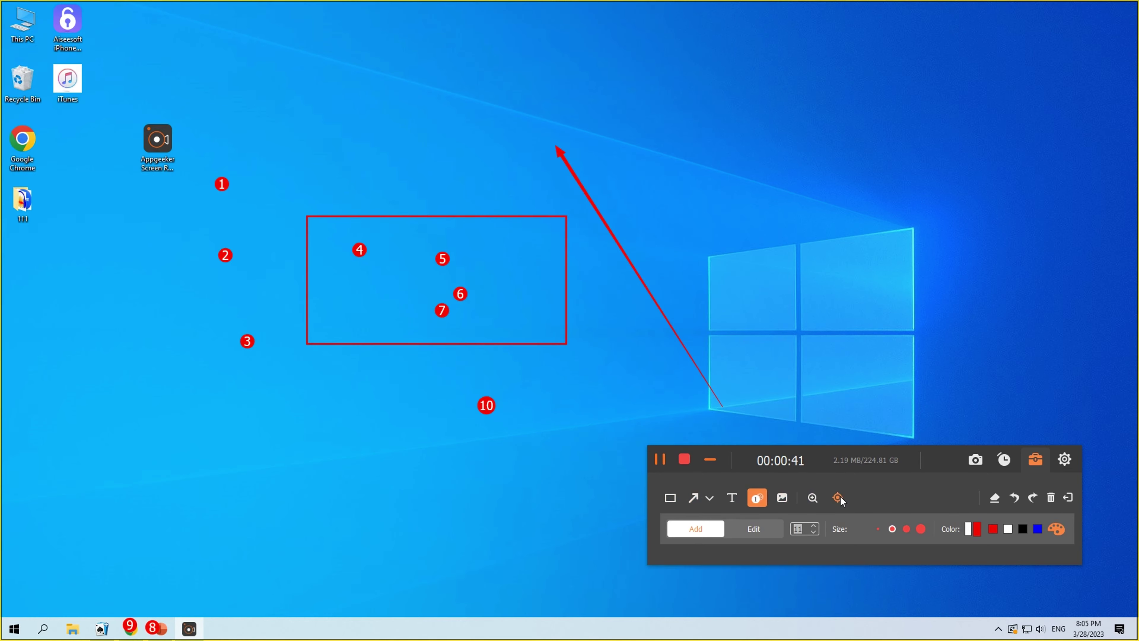
click(837, 497)
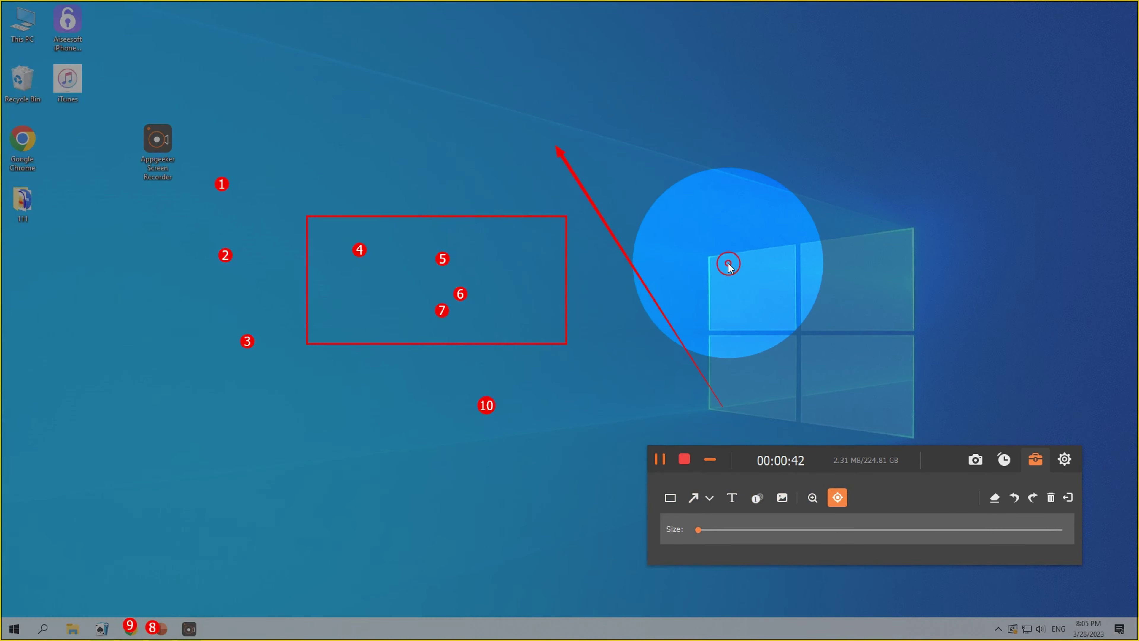
click(837, 497)
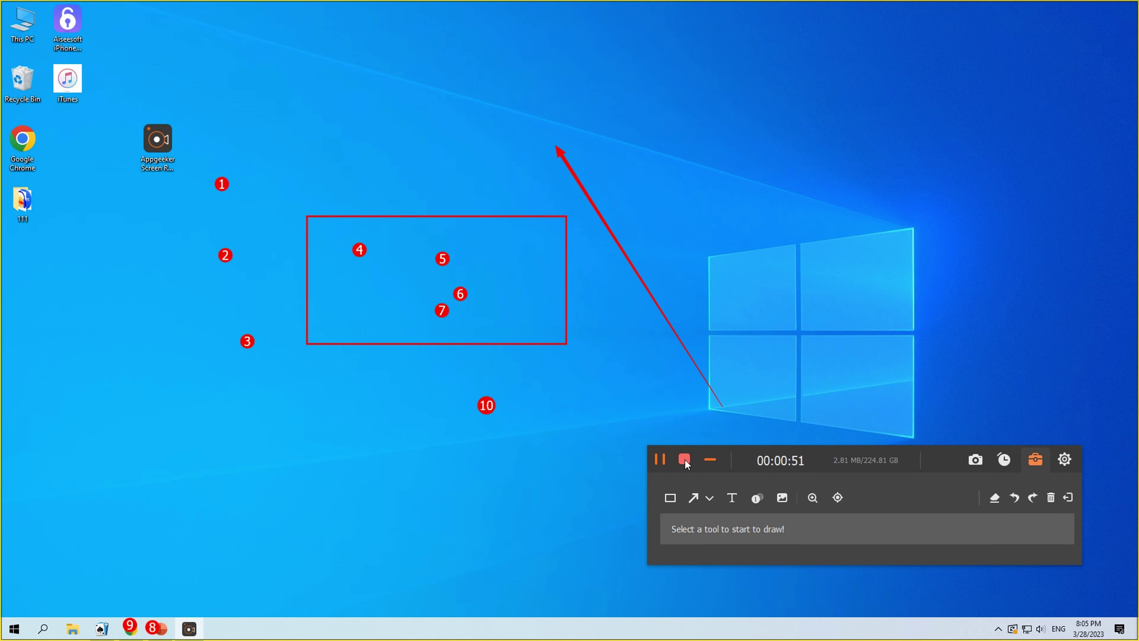
Stop recording and drag the trim end back to 00:00:38.24.
click(684, 461)
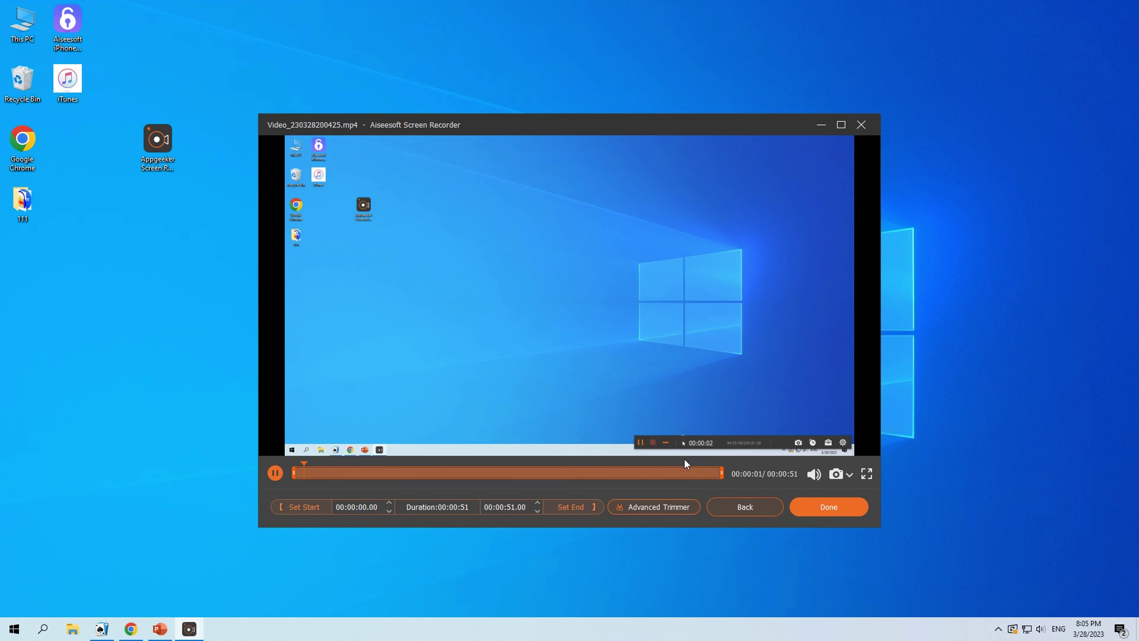
drag(721, 473, 691, 472)
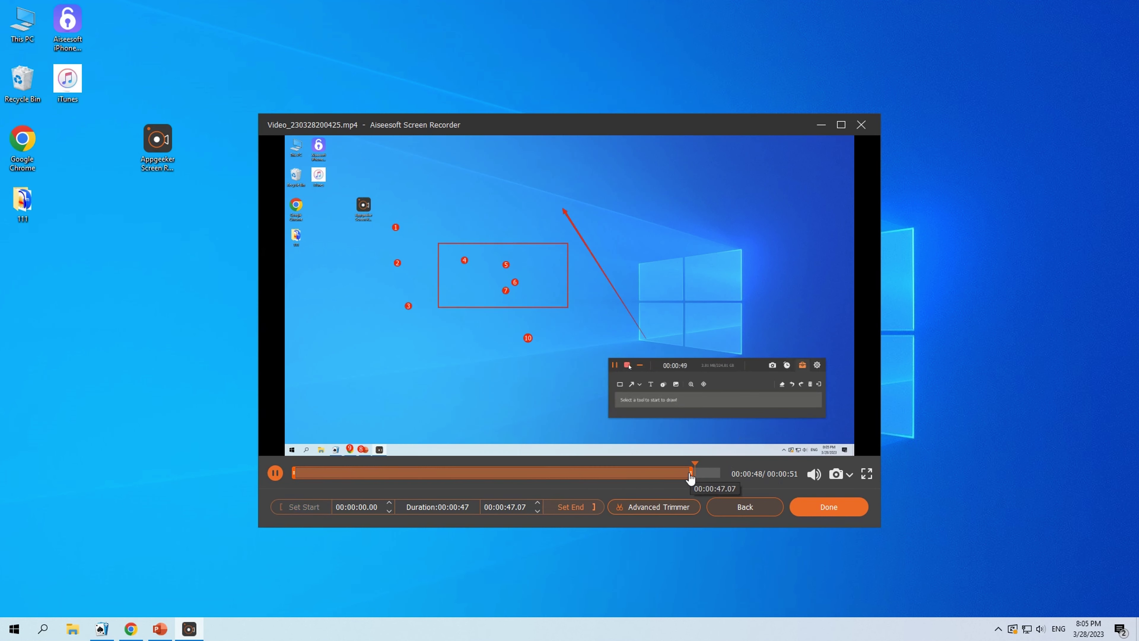
click(606, 472)
drag(691, 473, 621, 473)
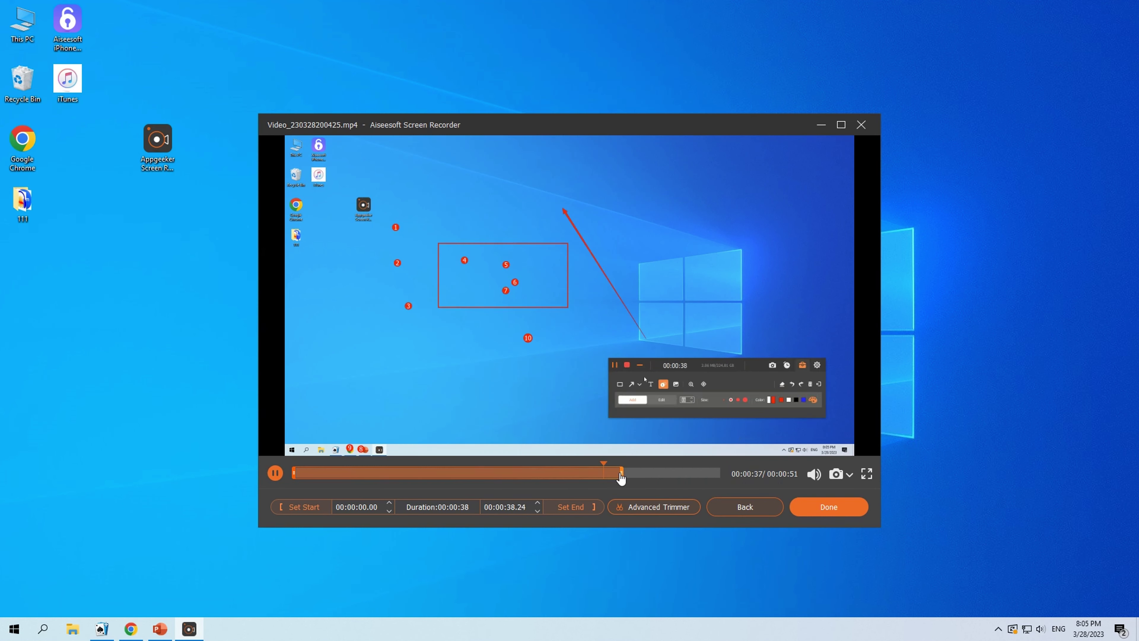
In Advanced Trimmer, set the audio export format to MP3 and trim the segment.
click(653, 506)
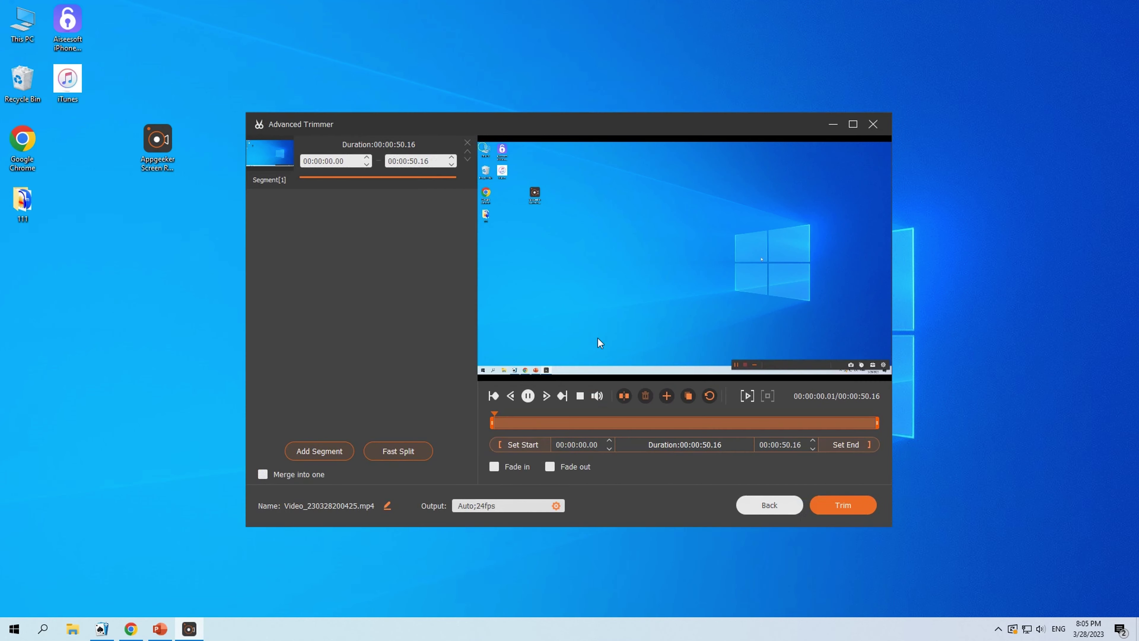
click(529, 511)
click(377, 205)
click(473, 235)
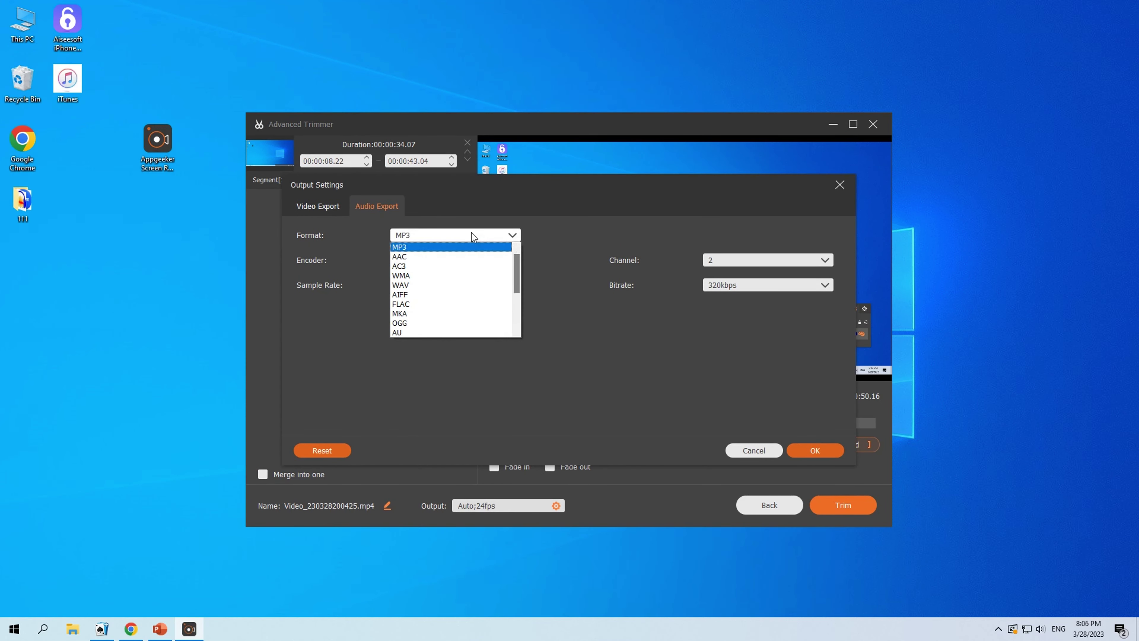
click(444, 247)
click(803, 451)
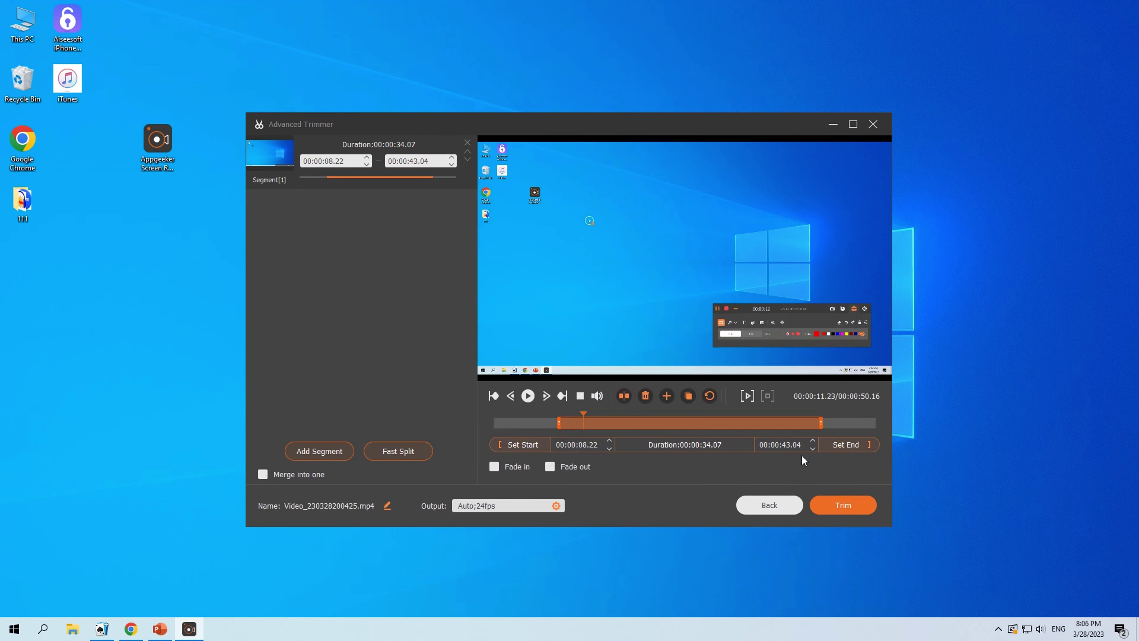
click(840, 505)
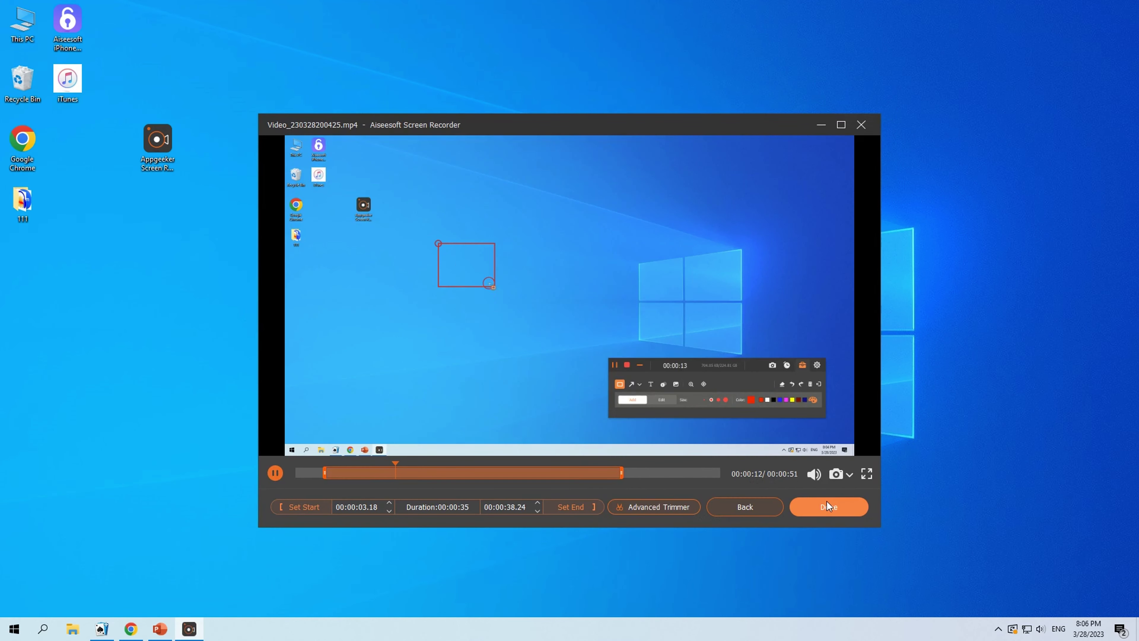
click(827, 506)
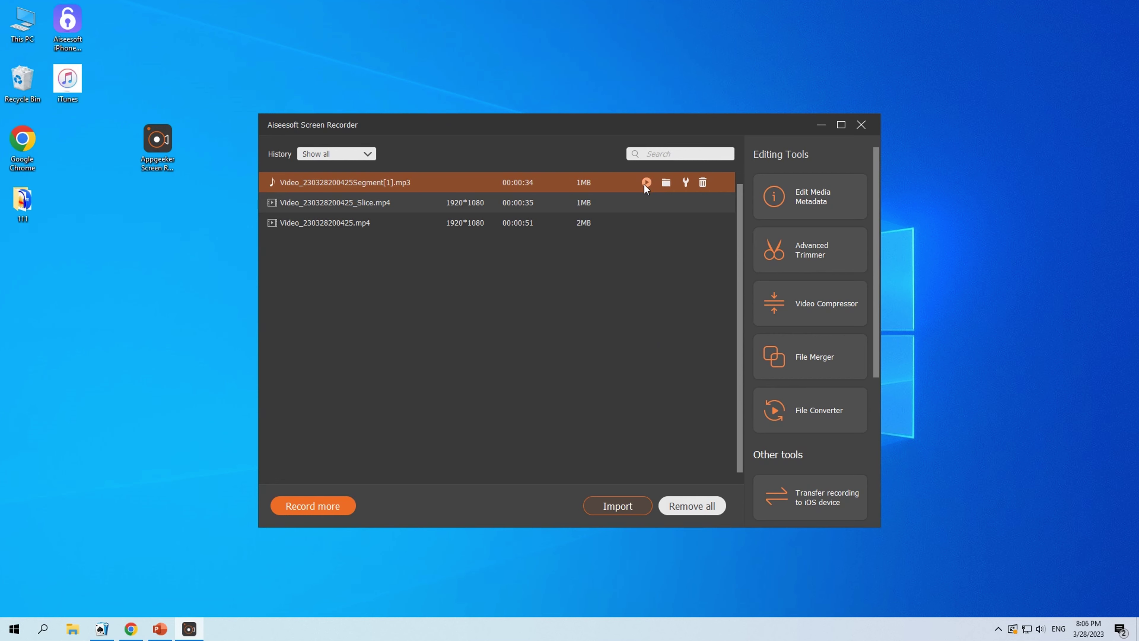
click(667, 206)
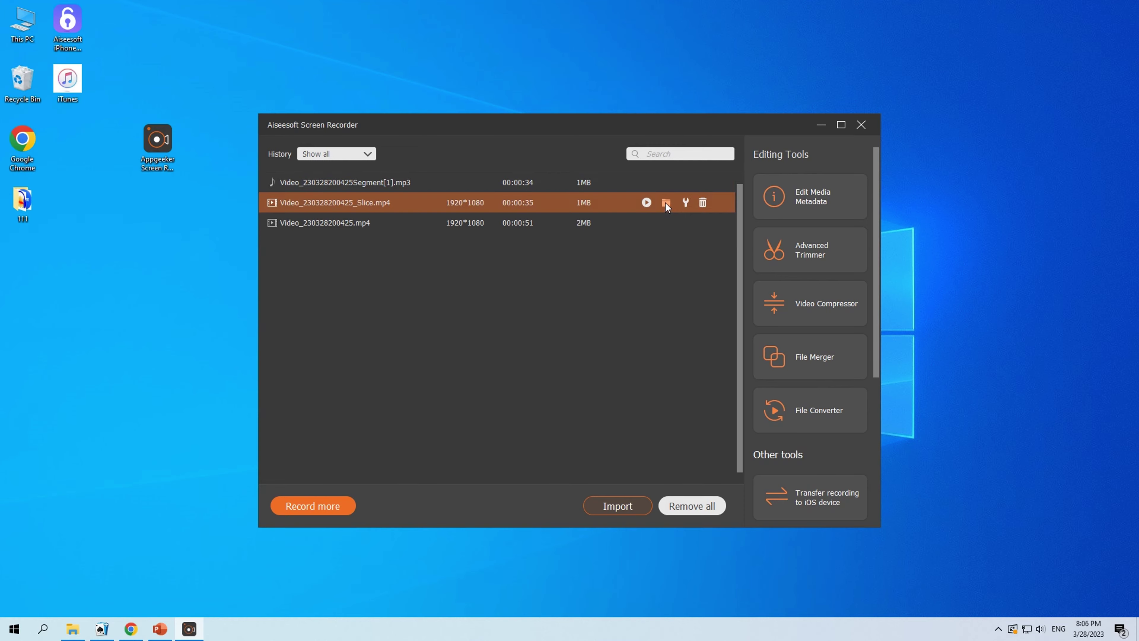
click(715, 109)
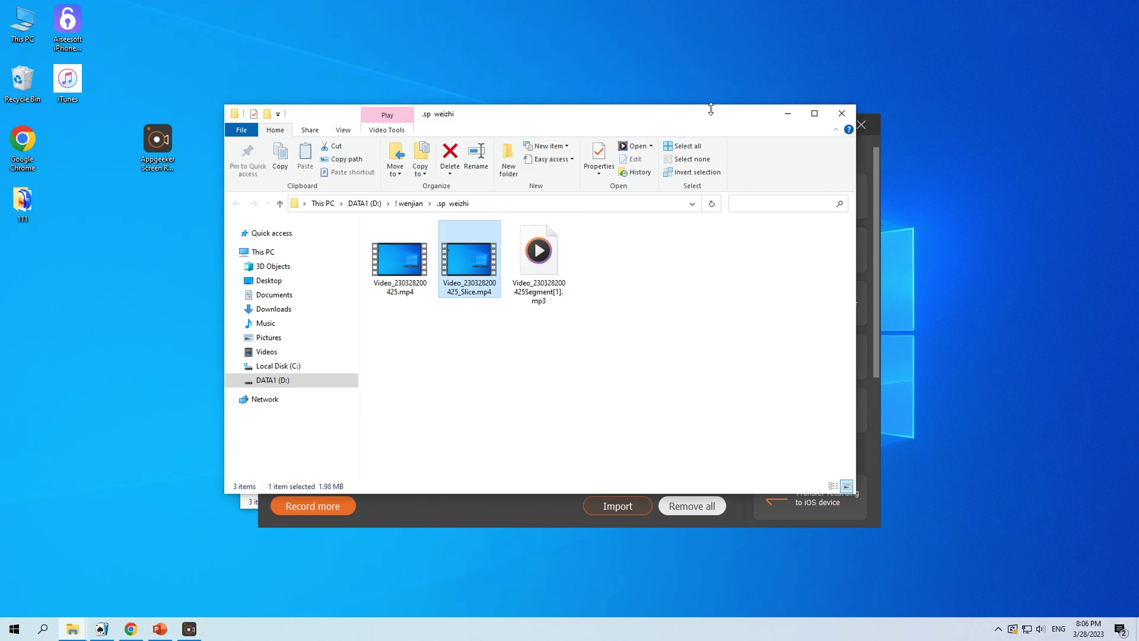
double_click(484, 263)
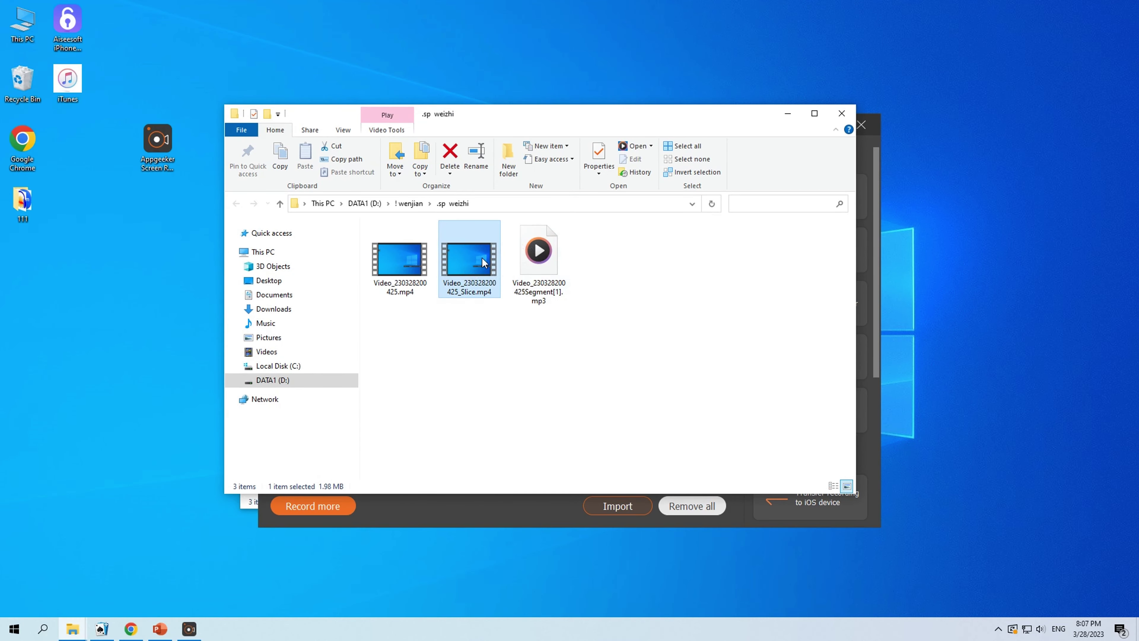